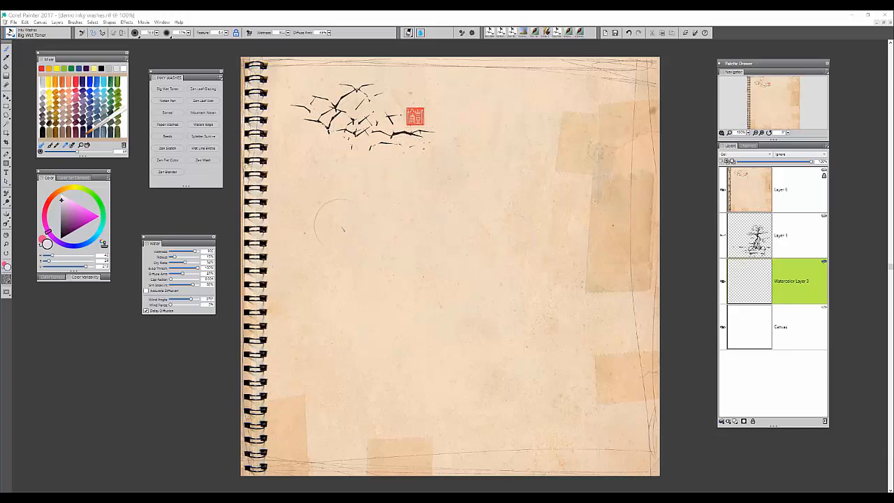
Step: Paint a broad light orange diagonal wash across the middle of the page with the Big Wet Toner brush
click(187, 236)
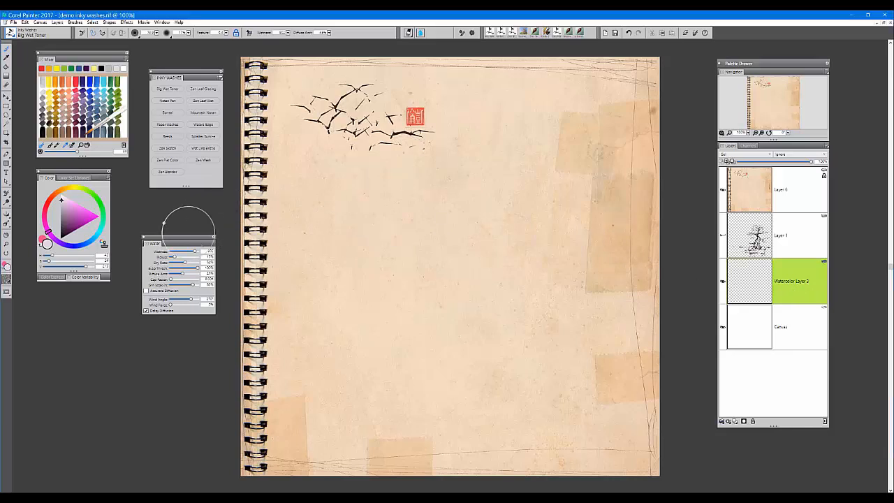
drag(186, 239, 191, 226)
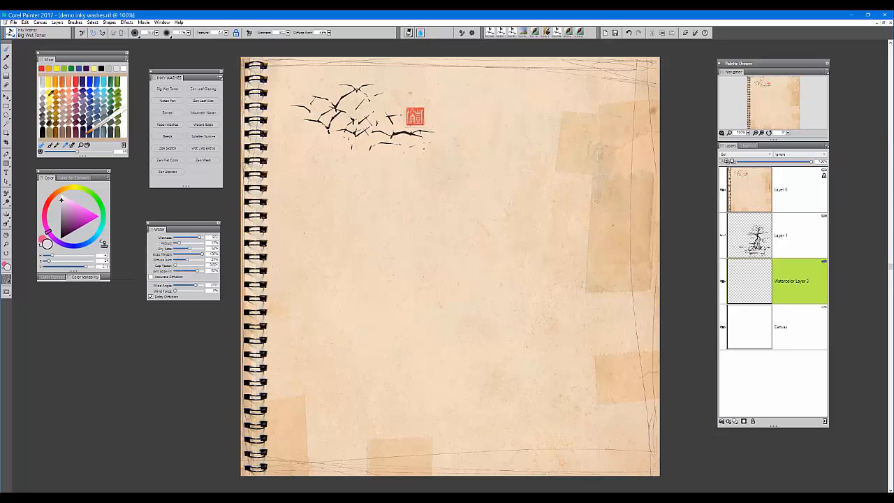
click(73, 95)
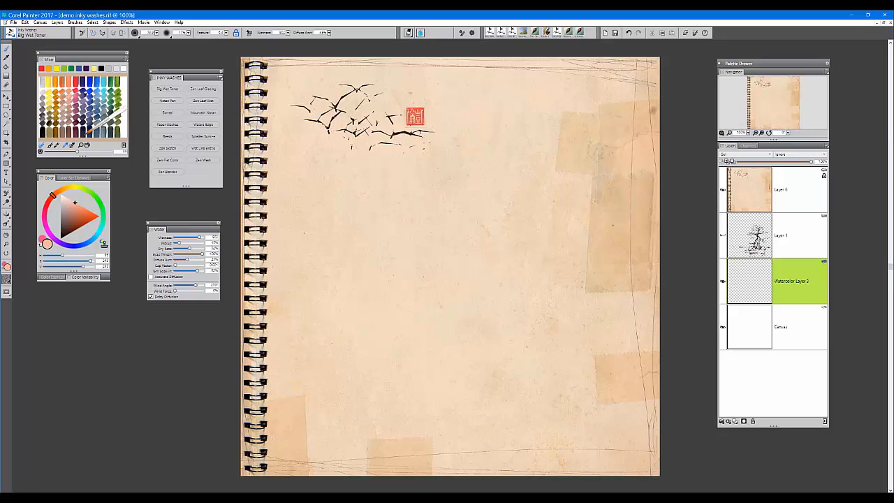
mouse_move(367, 218)
mouse_down()
mouse_move(563, 170)
mouse_move(413, 216)
mouse_move(315, 264)
mouse_move(441, 221)
mouse_move(612, 188)
mouse_move(509, 222)
mouse_move(311, 315)
mouse_move(504, 246)
mouse_move(612, 222)
mouse_move(617, 229)
mouse_move(479, 262)
mouse_move(312, 345)
mouse_move(630, 246)
mouse_move(434, 317)
mouse_move(338, 381)
mouse_move(398, 348)
mouse_move(578, 288)
mouse_move(576, 299)
mouse_move(405, 362)
mouse_move(346, 402)
mouse_move(628, 291)
mouse_move(497, 348)
mouse_move(371, 434)
mouse_up()
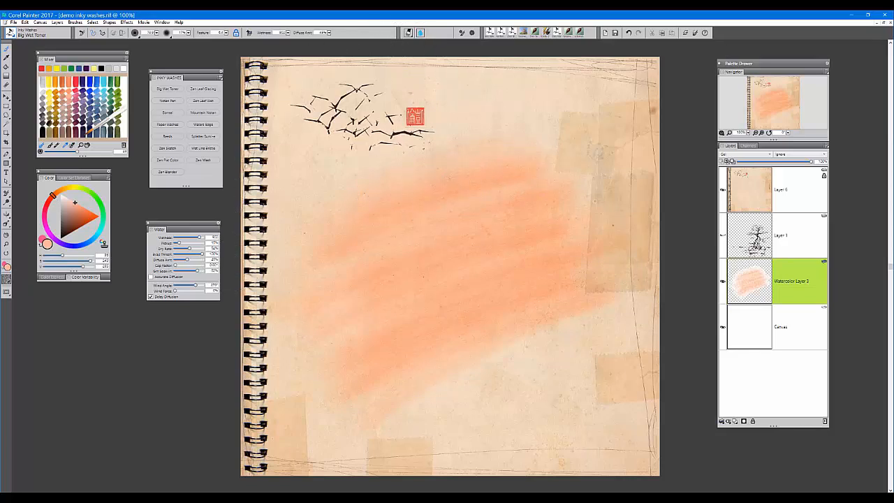
Step: Browse the paper libraries to the Inky Landscapes papers and extend the orange wash over the page
click(7, 279)
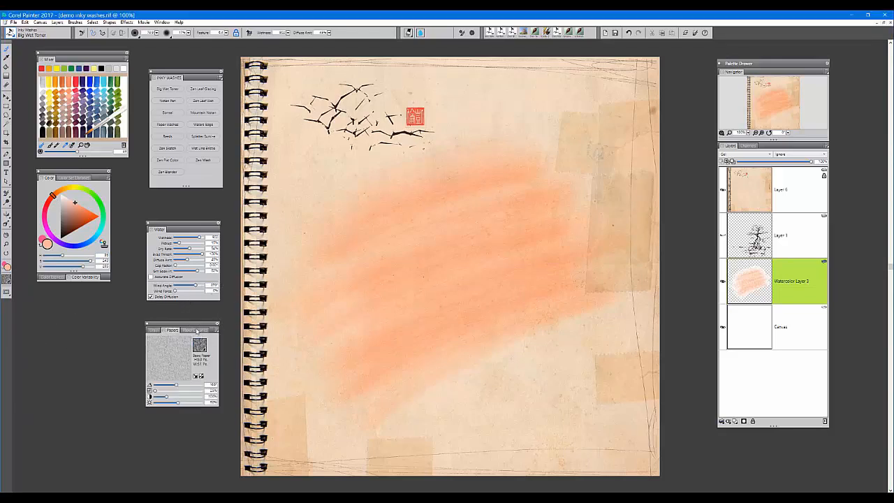
click(195, 331)
drag(216, 339, 216, 359)
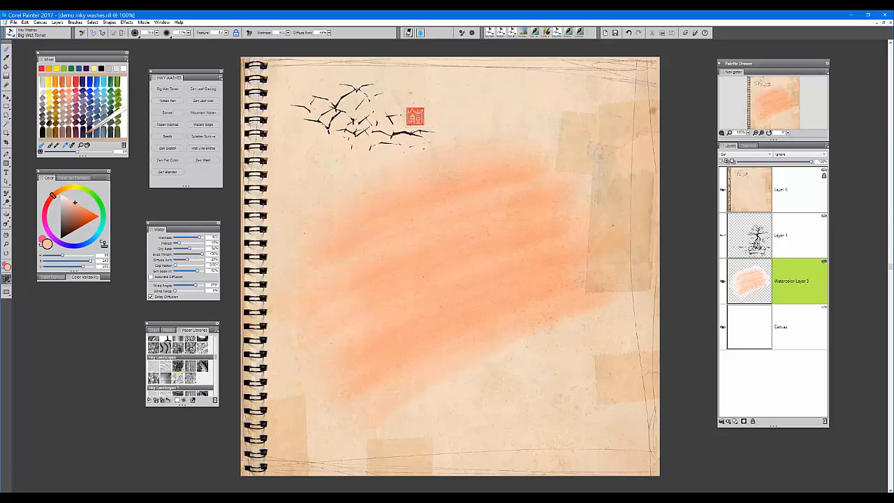
mouse_move(485, 204)
mouse_down()
mouse_move(327, 251)
mouse_move(605, 158)
mouse_move(379, 208)
mouse_move(294, 258)
mouse_move(552, 216)
mouse_move(315, 308)
mouse_move(545, 279)
mouse_move(402, 421)
mouse_move(580, 342)
mouse_move(575, 387)
mouse_up()
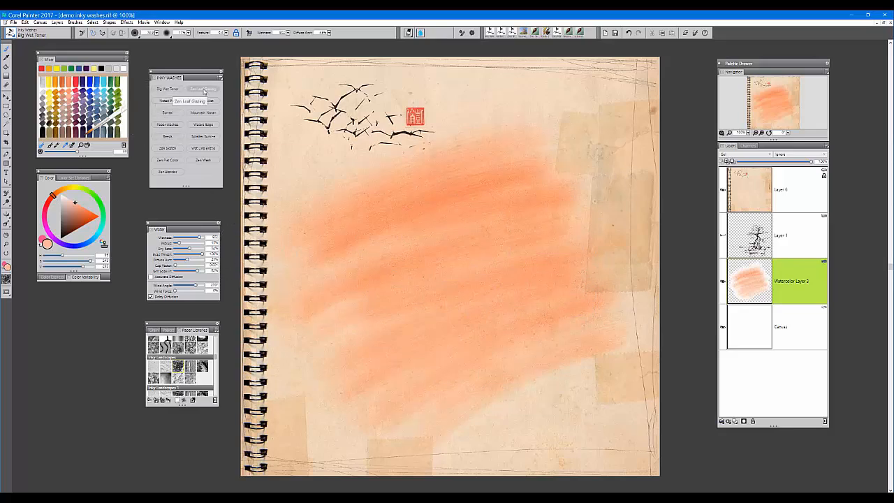
Step: Show the bonsai sketch layer and set up the Zen Leaf Glazing brush with the first paper texture
click(204, 90)
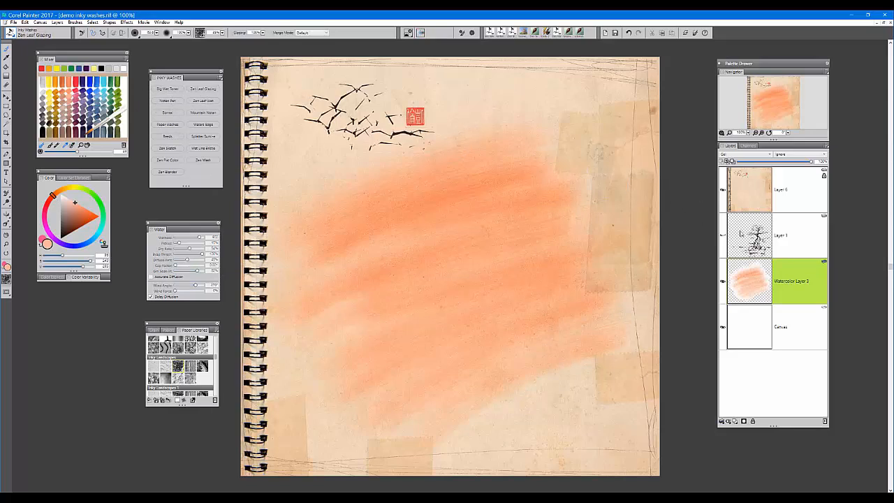
click(723, 235)
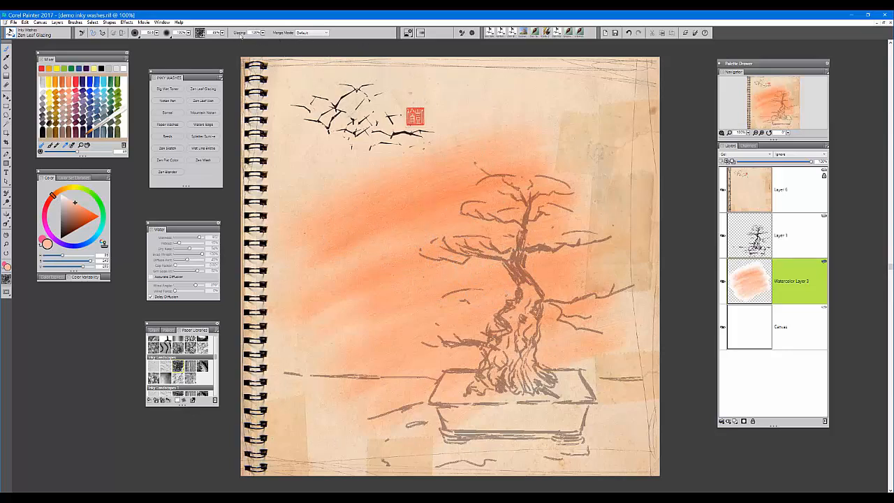
click(199, 35)
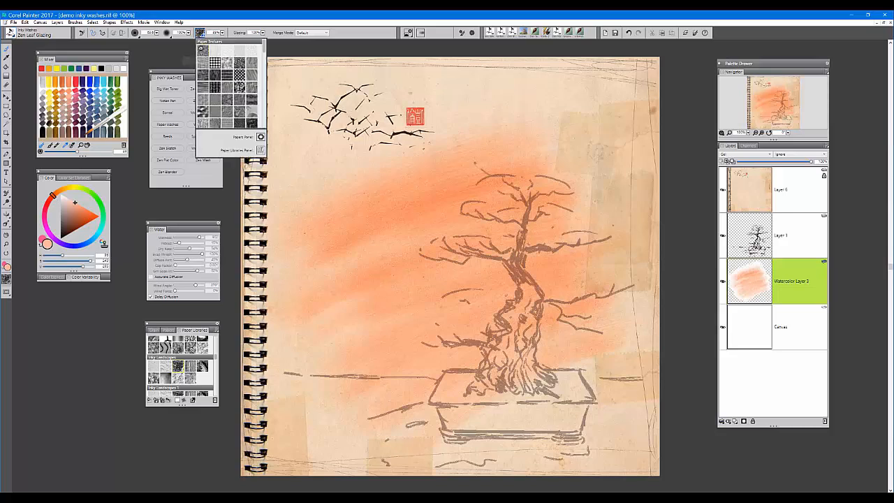
click(202, 51)
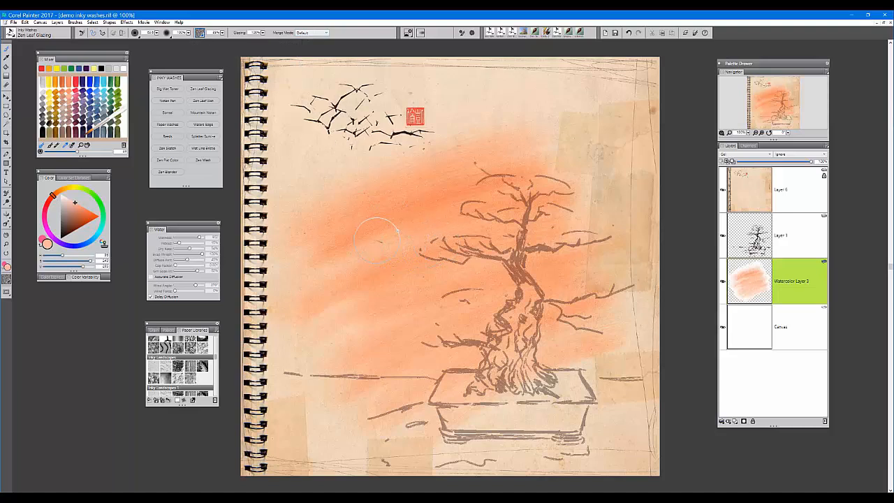
Step: Add a new layer above the watercolor wash and ink the bonsai's upper trunk in dark brown
key(ctrl+shift+n)
drag(86, 221, 67, 234)
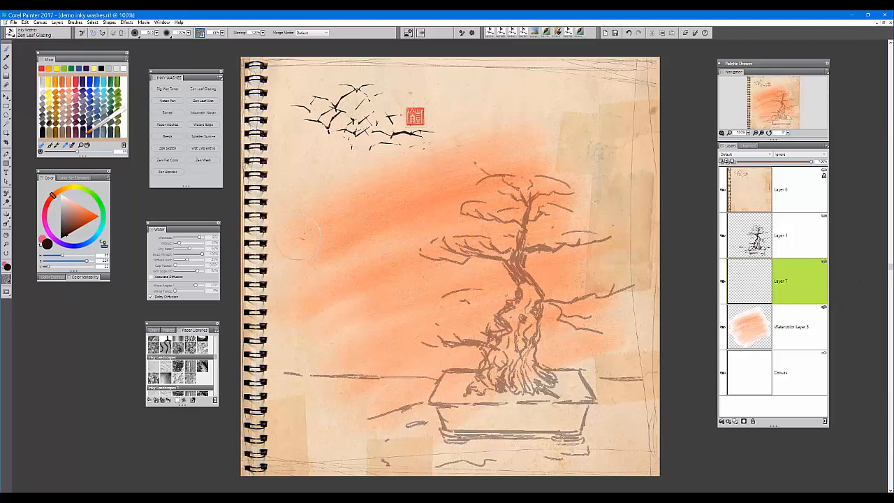
mouse_move(520, 273)
mouse_down()
mouse_move(533, 286)
mouse_move(517, 253)
mouse_move(538, 260)
mouse_move(527, 252)
mouse_move(544, 249)
mouse_move(564, 228)
mouse_up()
drag(521, 253, 524, 234)
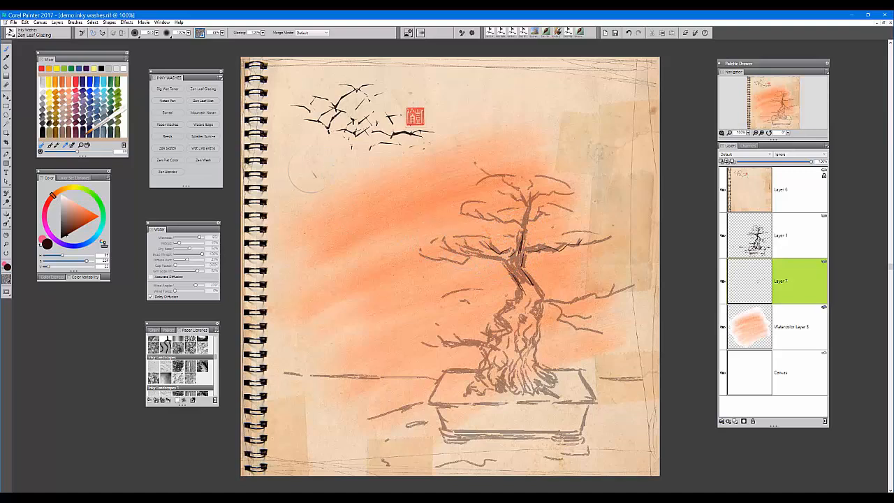
Step: Try several wavy Zen Leaf Glazing strokes in the open area beside the bonsai and undo them
mouse_move(314, 169)
mouse_down()
mouse_move(357, 222)
mouse_move(355, 257)
mouse_up()
drag(312, 214, 349, 280)
mouse_move(343, 202)
mouse_down()
mouse_move(366, 210)
mouse_move(379, 280)
mouse_up()
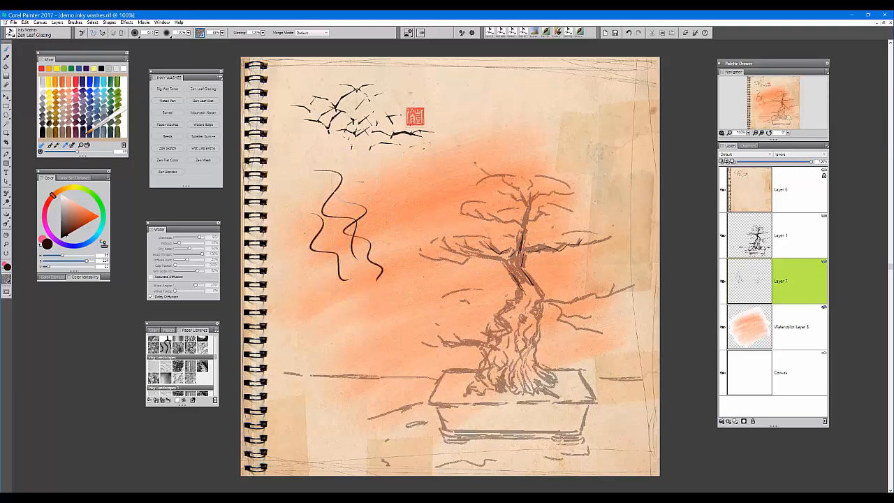
mouse_move(355, 225)
mouse_down()
mouse_move(357, 208)
mouse_move(397, 187)
mouse_up()
key(ctrl+z)
key(ctrl+z)
key(ctrl+z)
key(ctrl+z)
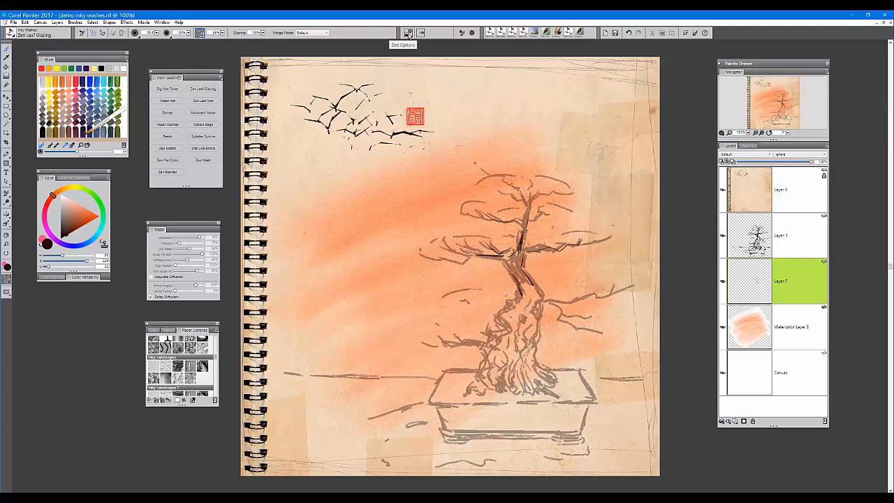
Step: Review the brush's dab stencil source options and keep Paper as the source
click(407, 33)
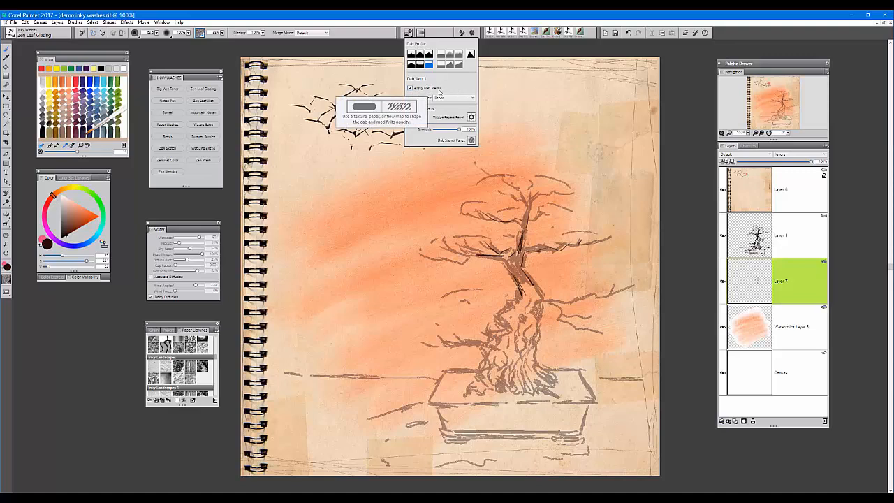
click(456, 99)
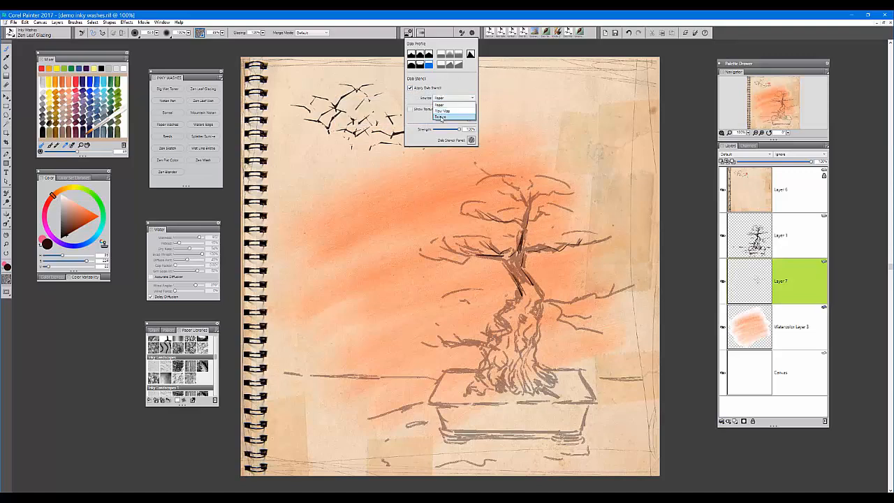
click(449, 105)
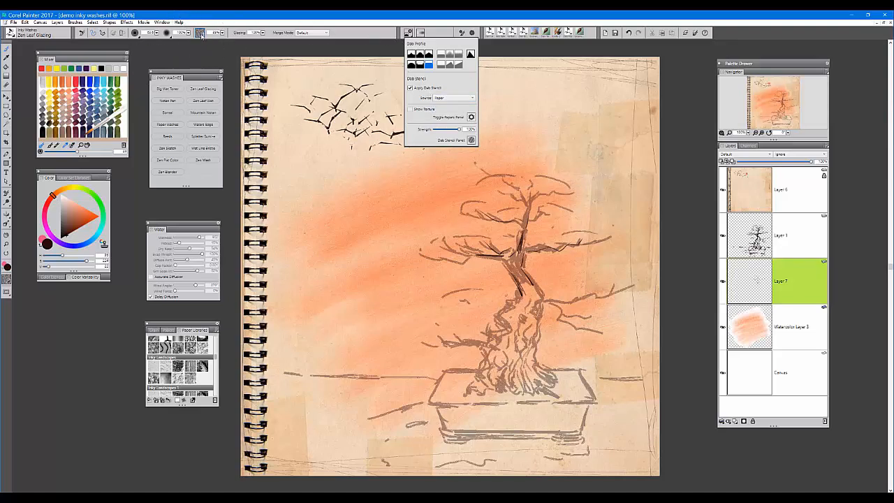
Step: Choose the first high-contrast texture in the second row of the Watercolor Papers library
drag(187, 331, 189, 324)
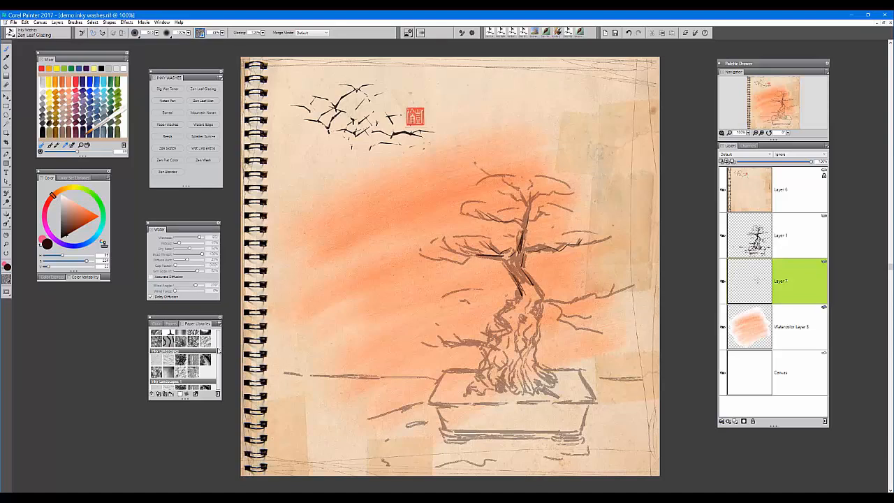
mouse_move(219, 351)
mouse_down()
mouse_move(221, 333)
mouse_move(218, 346)
mouse_up()
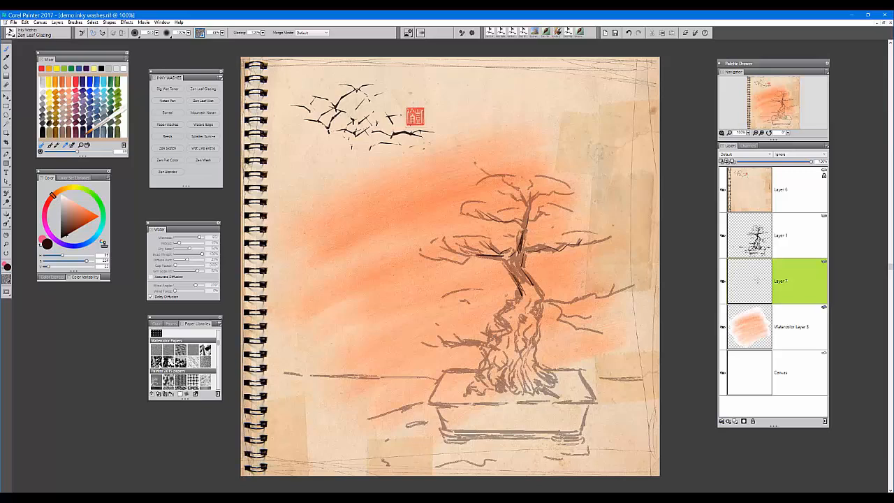
click(155, 360)
Step: Draw wavy test strokes with the new paper texture, and repeat them with the glazing lowered
mouse_move(313, 172)
mouse_down()
mouse_move(346, 227)
mouse_move(348, 192)
mouse_move(345, 203)
mouse_move(371, 231)
mouse_up()
mouse_move(317, 233)
mouse_down()
mouse_move(332, 269)
mouse_move(353, 276)
mouse_up()
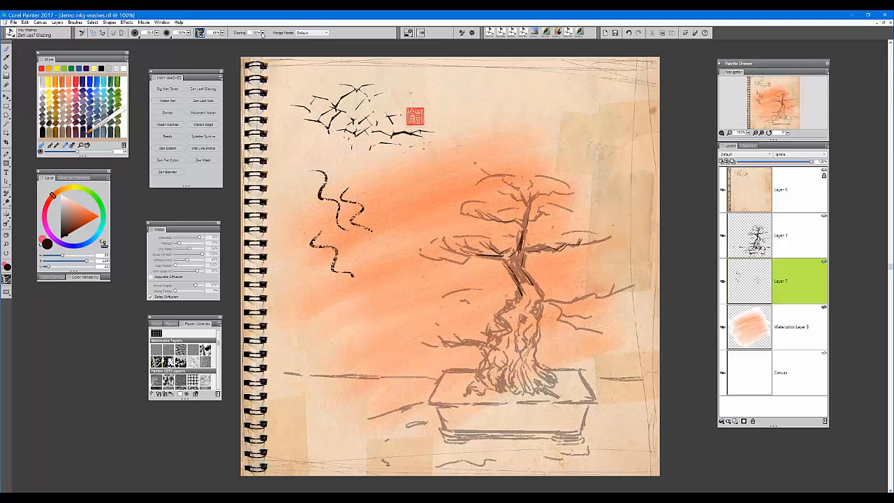
drag(263, 34, 199, 36)
drag(365, 186, 384, 218)
drag(341, 242, 363, 269)
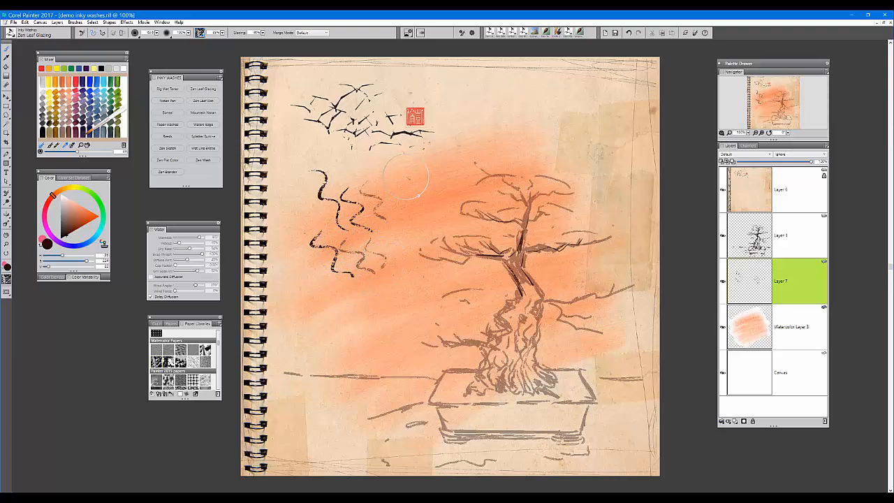
Step: Draw vertical and diagonal textured test strokes around the wavy ones at the lowered glazing
mouse_move(413, 174)
mouse_down()
mouse_move(429, 209)
mouse_move(404, 236)
mouse_move(417, 241)
mouse_move(418, 218)
mouse_move(409, 285)
mouse_move(399, 273)
mouse_move(412, 323)
mouse_up()
drag(414, 286, 417, 341)
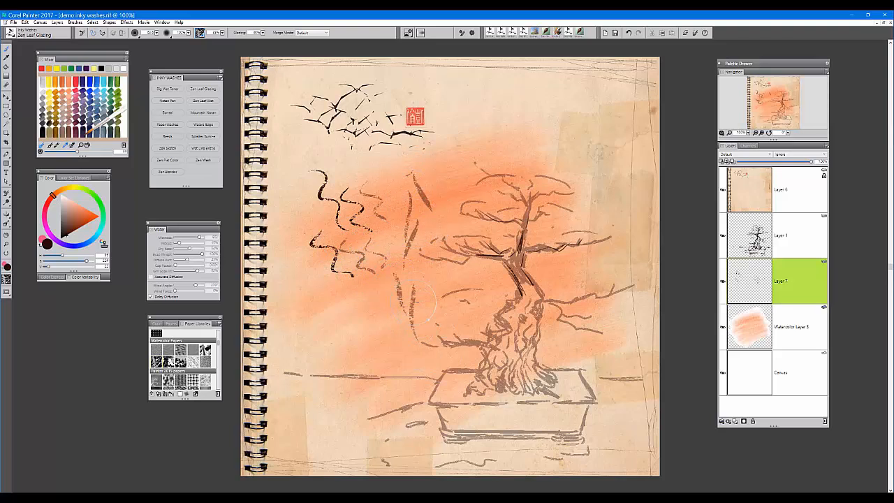
mouse_move(375, 294)
mouse_down()
mouse_move(351, 322)
mouse_move(376, 305)
mouse_move(324, 348)
mouse_up()
mouse_move(353, 299)
mouse_down()
mouse_move(287, 322)
mouse_move(345, 308)
mouse_move(314, 332)
mouse_up()
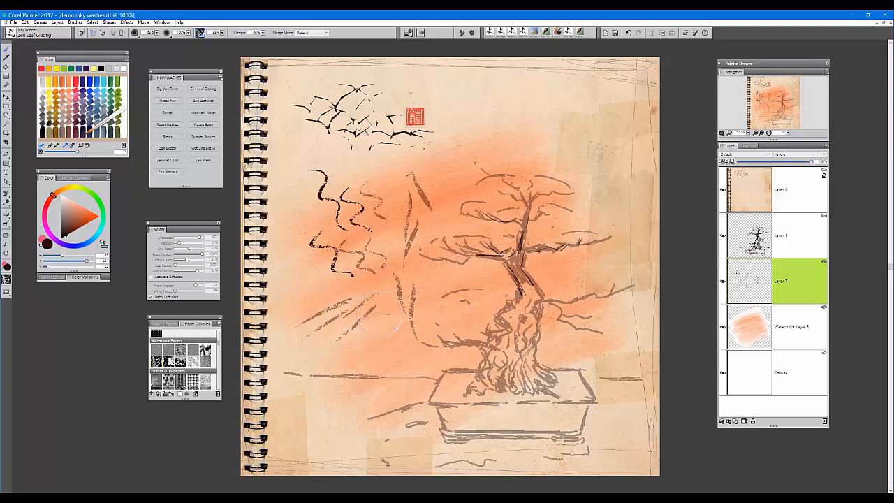
Step: Undo all the textured test strokes beside the bonsai
key(ctrl+z)
key(ctrl+z)
key(ctrl+z)
key(ctrl+z)
key(ctrl+z)
key(ctrl+z)
key(ctrl+z)
key(ctrl+z)
key(ctrl+z)
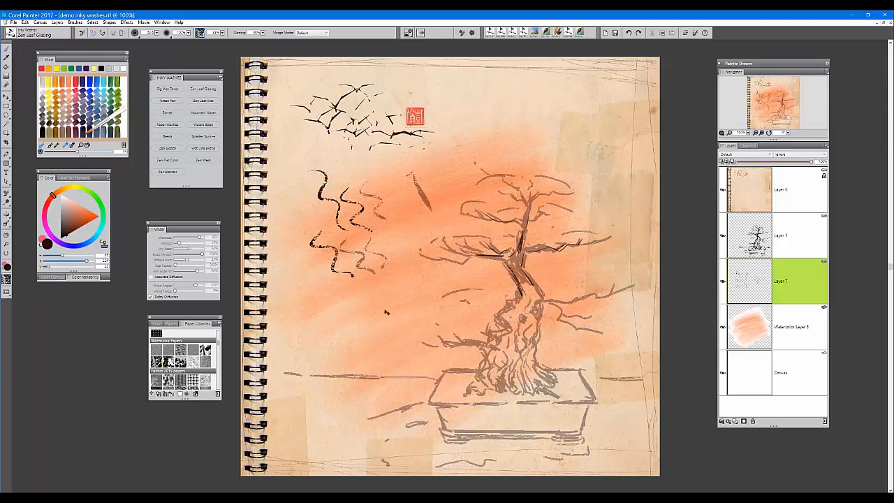
key(ctrl+z)
key(ctrl+z)
key(ctrl+z)
key(ctrl+z)
key(ctrl+z)
key(ctrl+z)
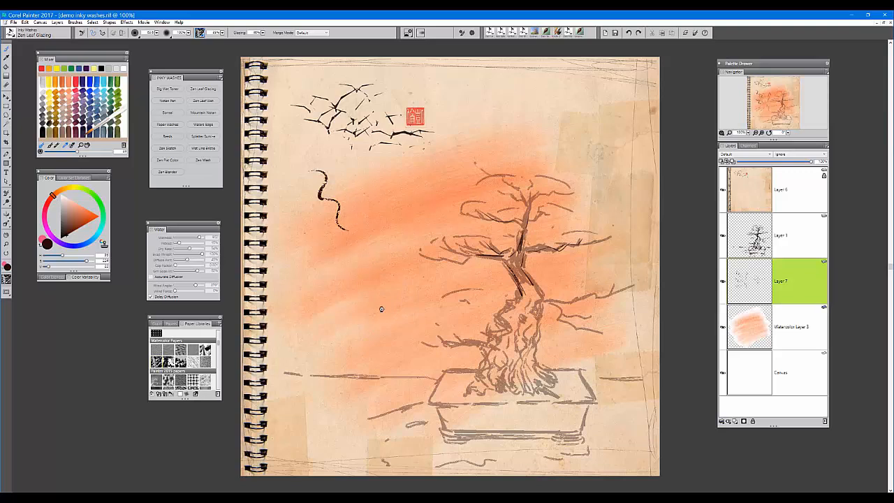
key(ctrl+z)
Step: Ink the bonsai's trunk, roots and side branches in black with textured Zen Leaf Glazing strokes
drag(67, 228, 59, 237)
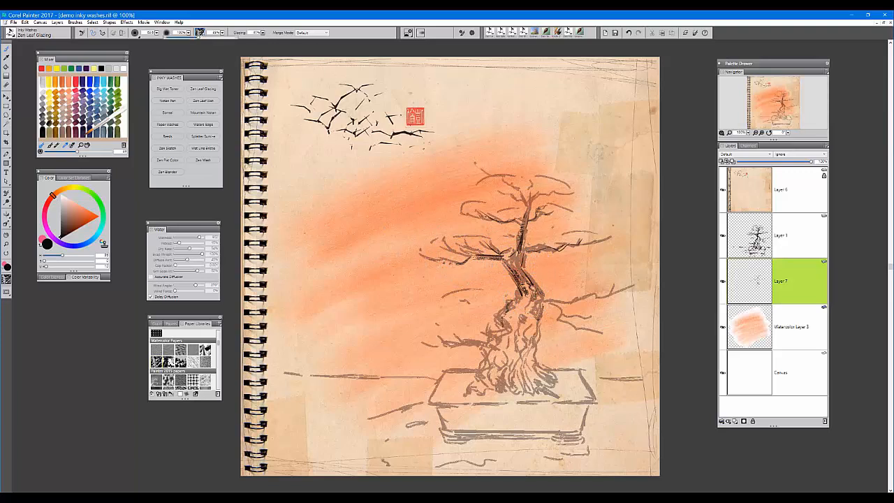
mouse_move(531, 293)
mouse_down()
mouse_move(489, 336)
mouse_move(458, 340)
mouse_up()
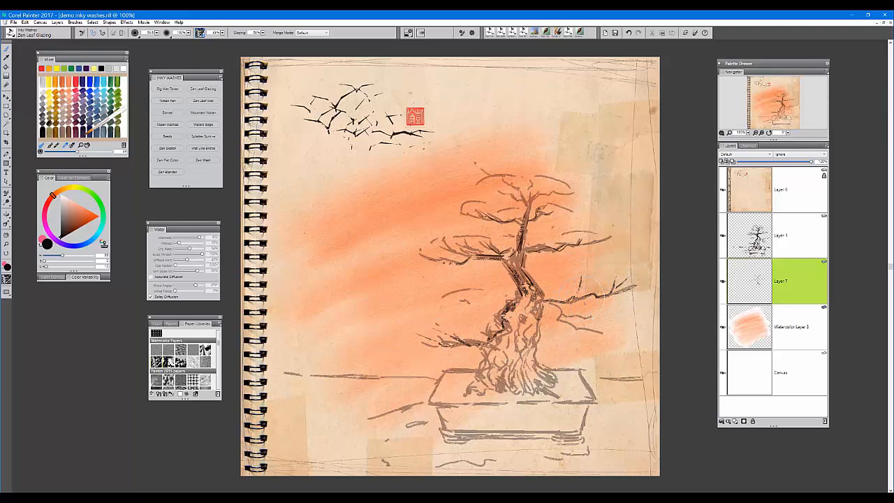
drag(581, 243, 616, 234)
mouse_move(522, 318)
mouse_down()
mouse_move(498, 307)
mouse_move(511, 307)
mouse_move(511, 317)
mouse_move(498, 328)
mouse_move(494, 359)
mouse_move(503, 311)
mouse_move(487, 358)
mouse_move(498, 318)
mouse_move(490, 359)
mouse_move(494, 345)
mouse_move(539, 310)
mouse_move(543, 321)
mouse_move(511, 317)
mouse_move(540, 338)
mouse_move(529, 359)
mouse_move(545, 377)
mouse_move(548, 293)
mouse_move(522, 246)
mouse_move(529, 311)
mouse_move(515, 338)
mouse_move(529, 327)
mouse_move(518, 355)
mouse_move(546, 376)
mouse_move(539, 380)
mouse_move(529, 352)
mouse_move(533, 310)
mouse_move(547, 293)
mouse_move(524, 248)
mouse_up()
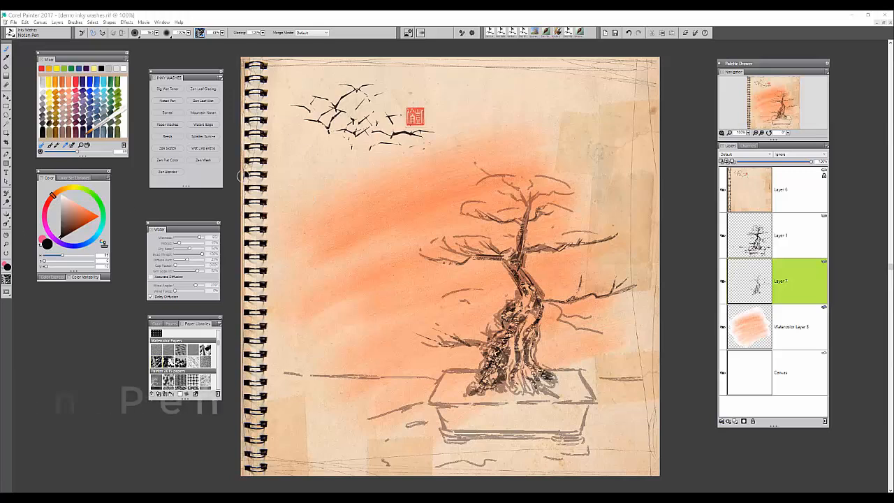
Step: Try looping Notan Pen strokes on Layer 7 in the open area beside the bonsai and undo them
click(797, 322)
click(800, 289)
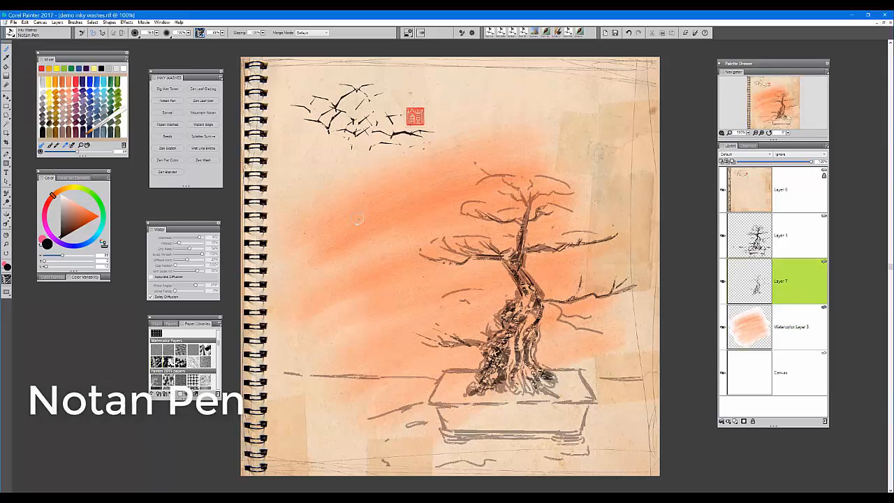
drag(357, 219, 343, 253)
mouse_move(359, 179)
mouse_down()
mouse_move(341, 202)
mouse_move(378, 226)
mouse_move(371, 254)
mouse_move(341, 251)
mouse_up()
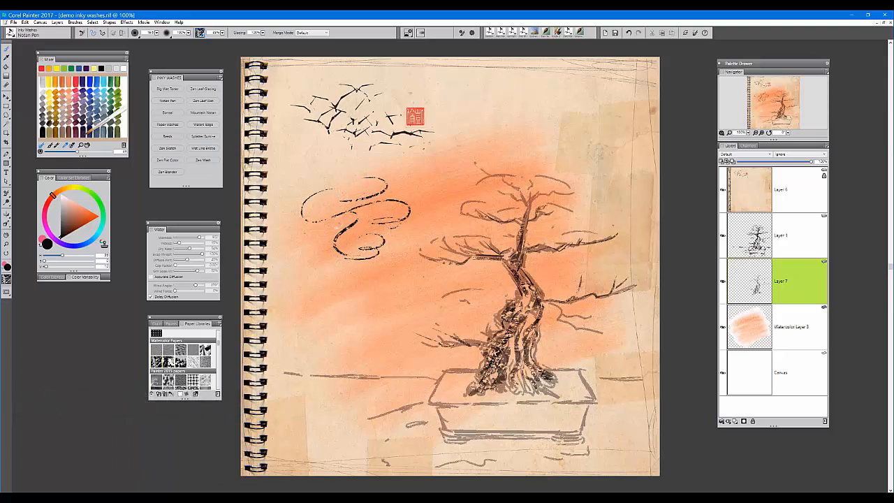
key(ctrl+z)
key(ctrl+z)
key(ctrl+z)
key(ctrl+z)
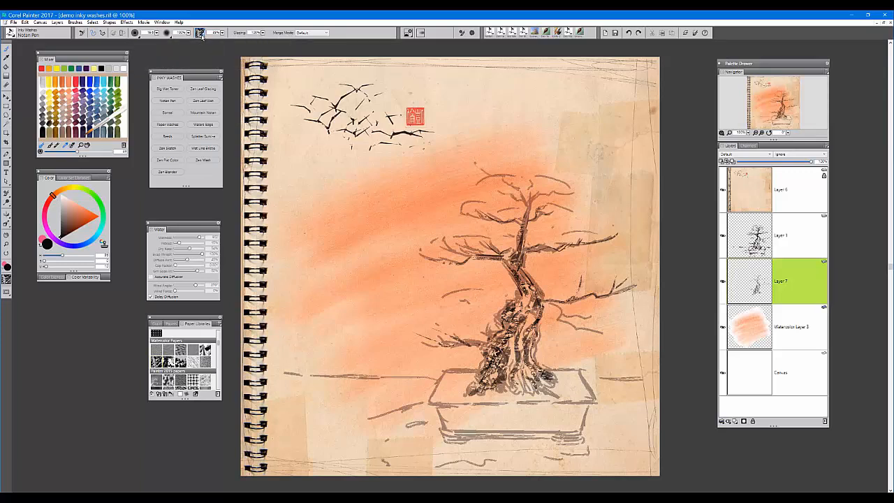
Step: Review the Notan Pen's dab stencil source options and choose the first paper texture in the paper library
click(201, 33)
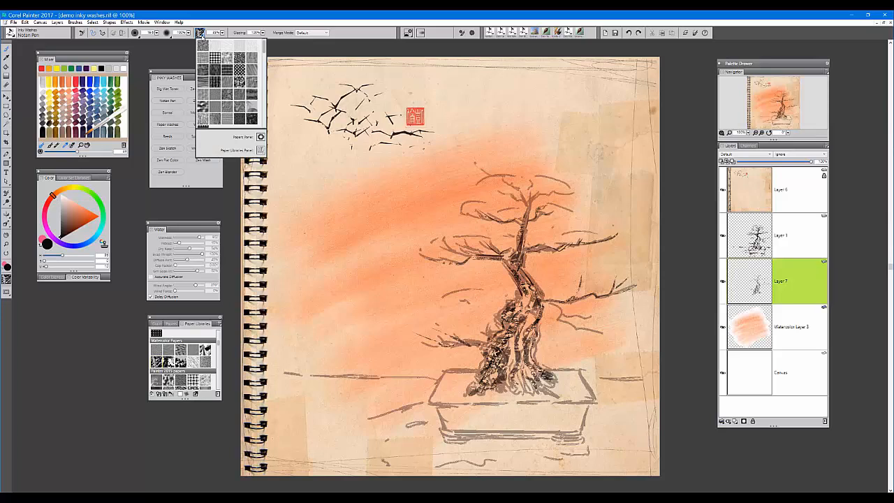
click(408, 33)
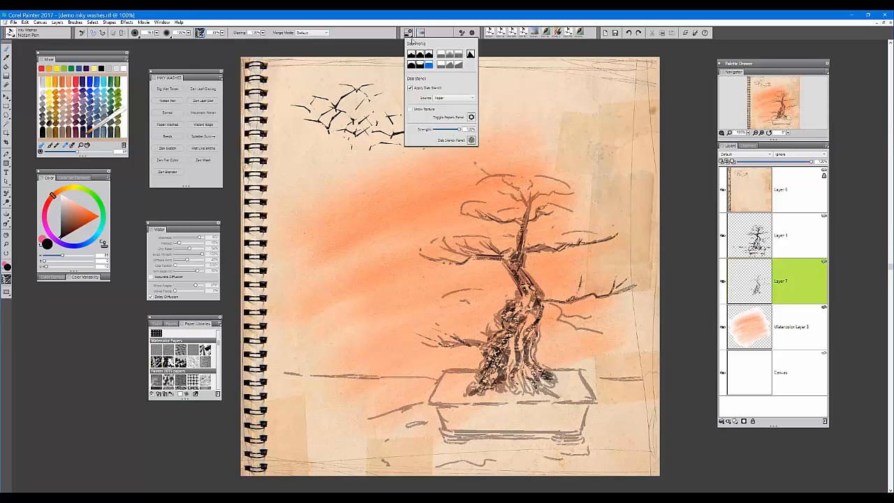
click(450, 99)
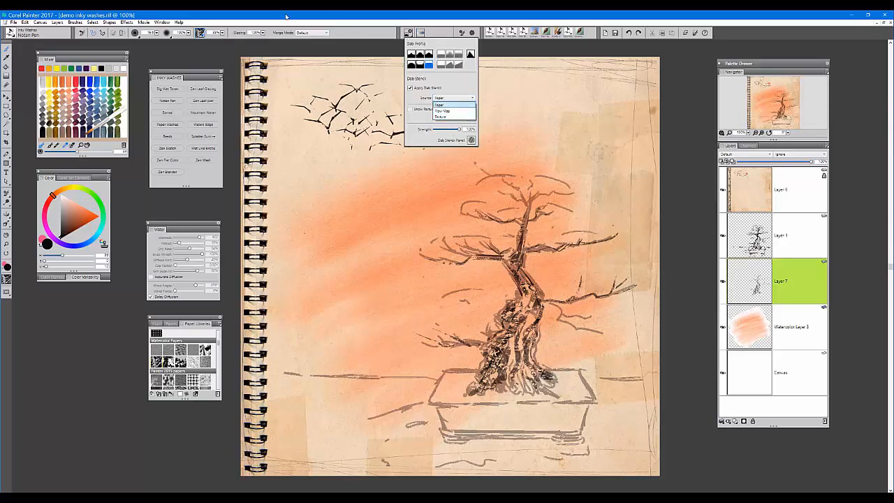
click(229, 48)
click(201, 33)
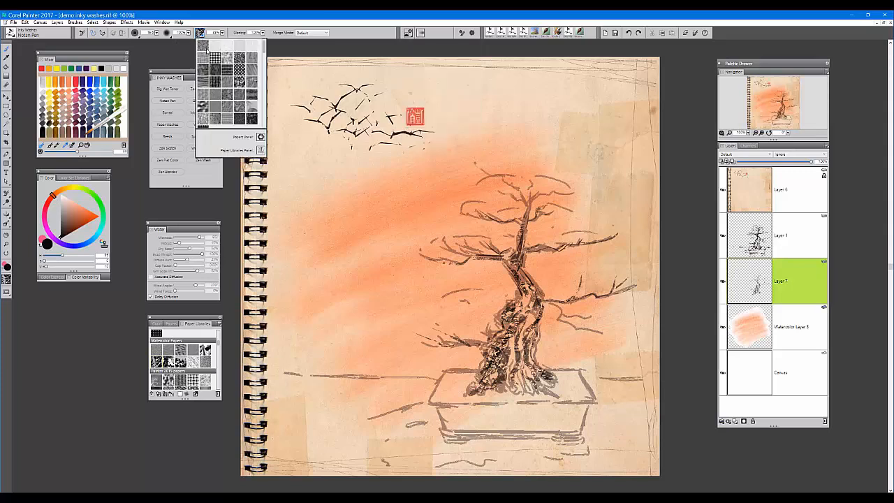
click(203, 46)
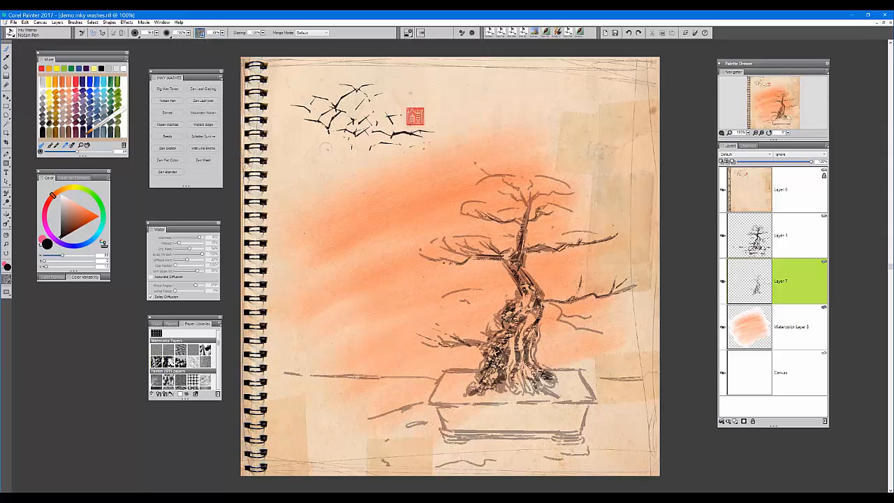
Step: Draw thin and thick wavy Notan Pen test strokes on Layer 7 in the open area beside the bonsai
mouse_move(315, 158)
mouse_down()
mouse_move(341, 172)
mouse_move(328, 202)
mouse_up()
mouse_move(393, 186)
mouse_down()
mouse_move(387, 223)
mouse_move(362, 248)
mouse_move(377, 262)
mouse_move(365, 307)
mouse_up()
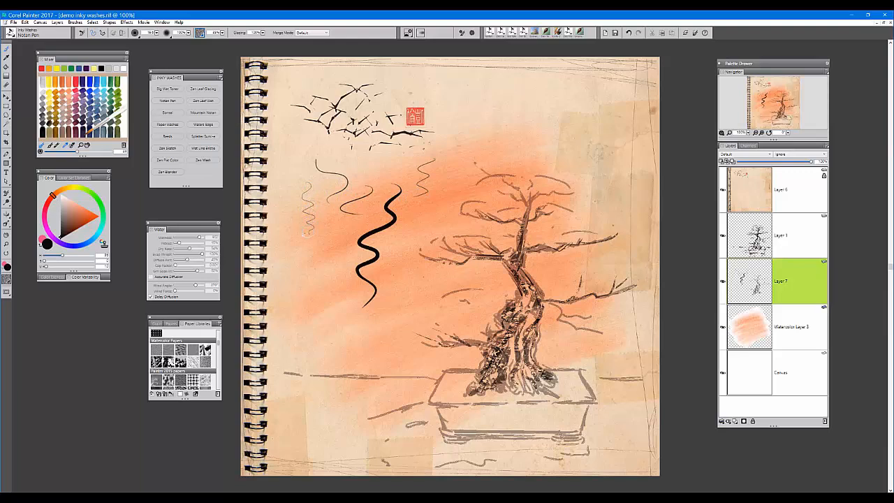
drag(314, 253, 347, 234)
mouse_move(325, 267)
mouse_down()
mouse_move(322, 297)
mouse_move(339, 334)
mouse_up()
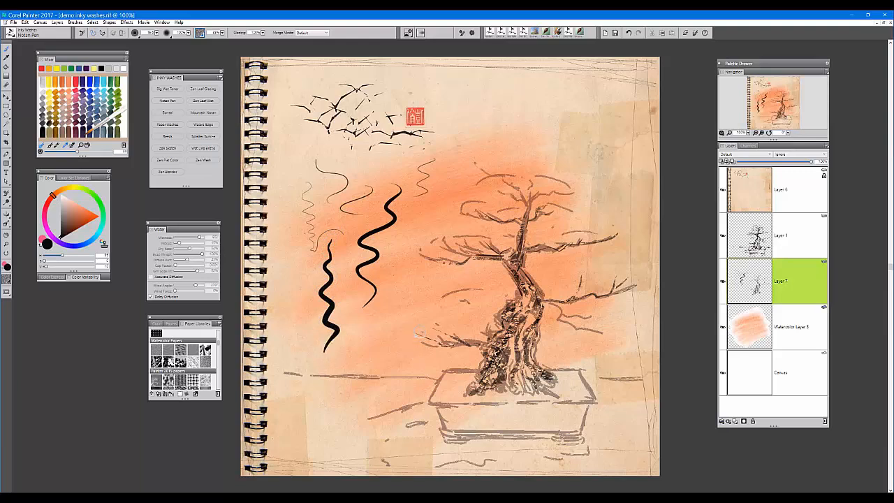
Step: Undo all the wavy Notan Pen test strokes
key(ctrl+z)
key(ctrl+z)
key(ctrl+z)
key(ctrl+z)
key(ctrl+z)
key(ctrl+z)
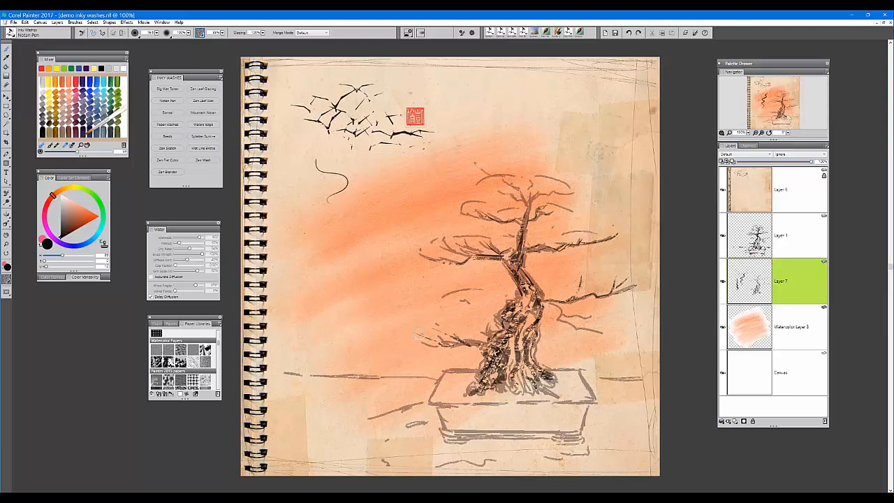
key(ctrl+z)
key(ctrl+z)
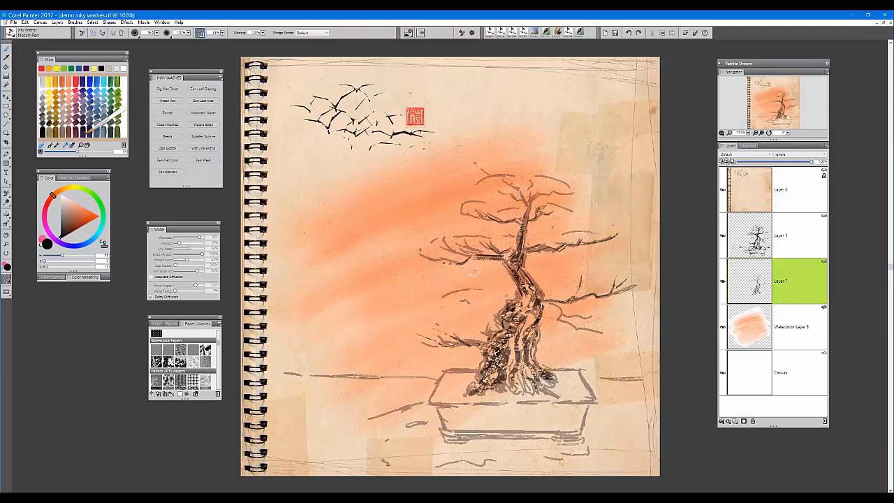
Step: Switch to the Zen Leaf Wet brush and review its dab stencil source options, keeping Paper as the source
click(204, 102)
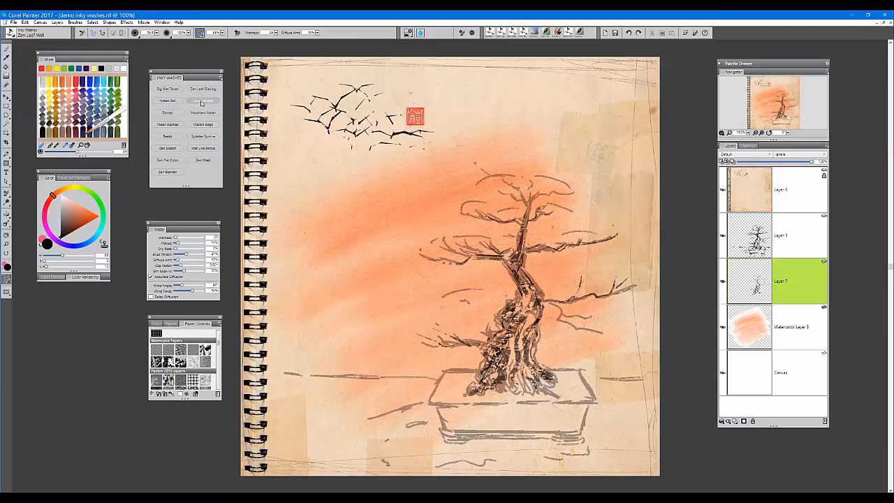
click(409, 33)
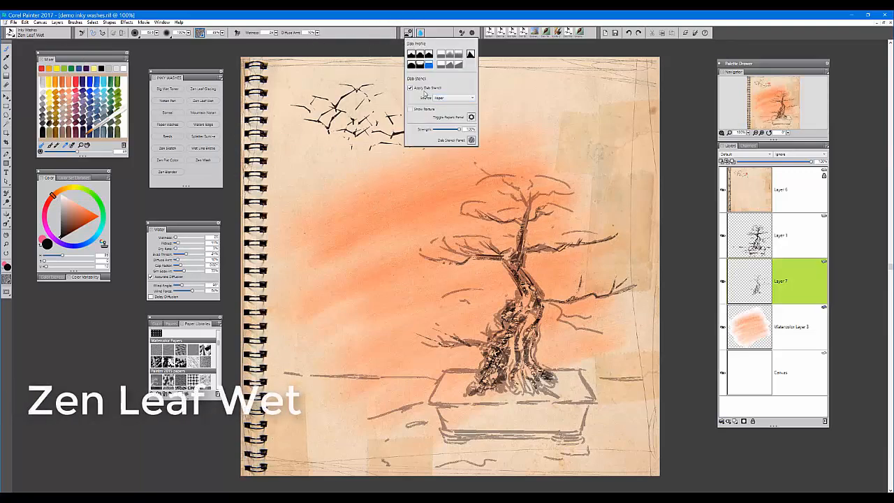
click(442, 100)
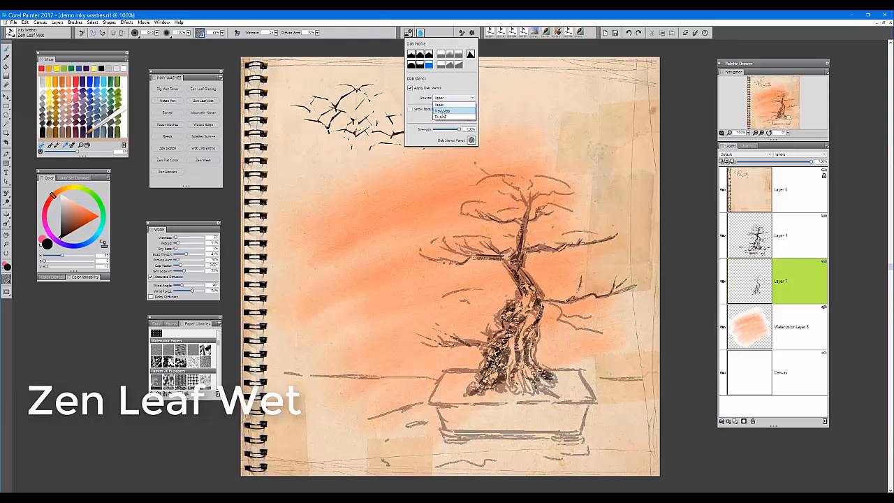
click(450, 90)
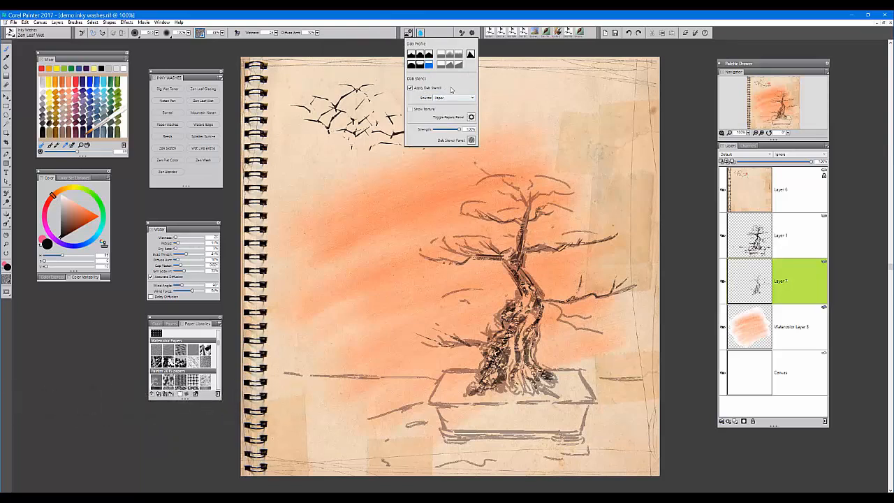
Step: Choose a high-contrast texture from the Watercolor Papers library and make Watercolor Layer 3 the active layer
click(200, 32)
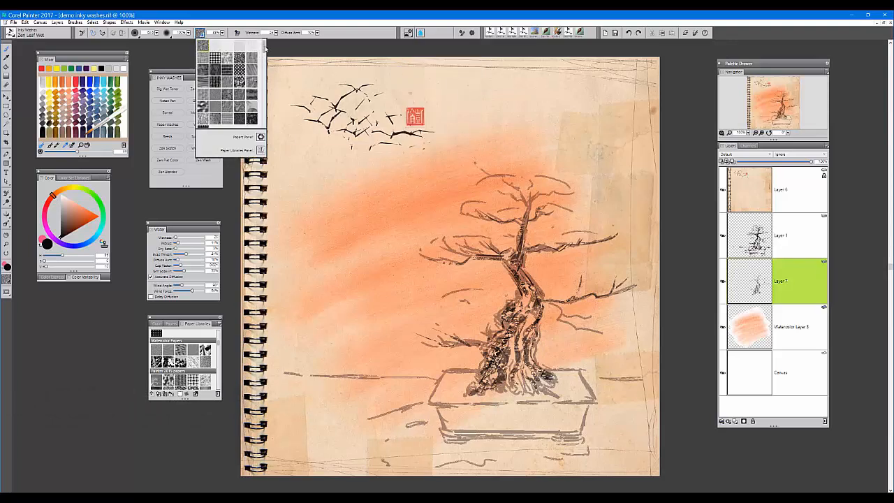
drag(264, 46, 260, 64)
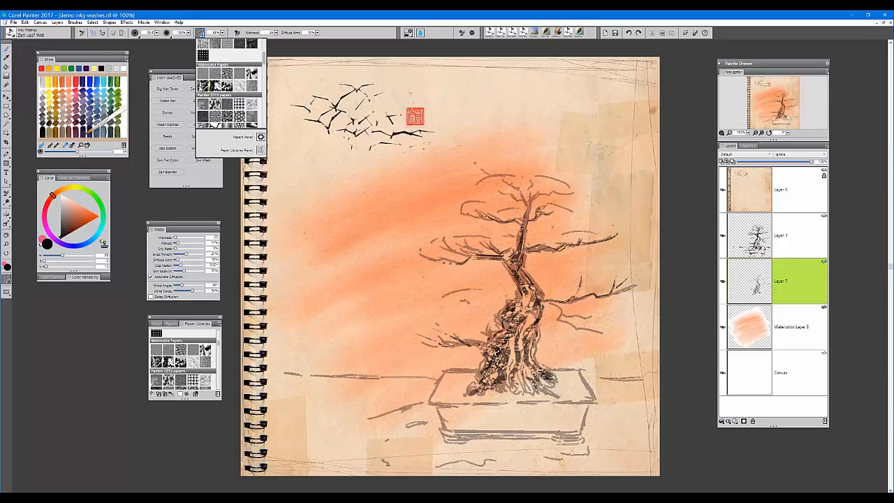
click(214, 85)
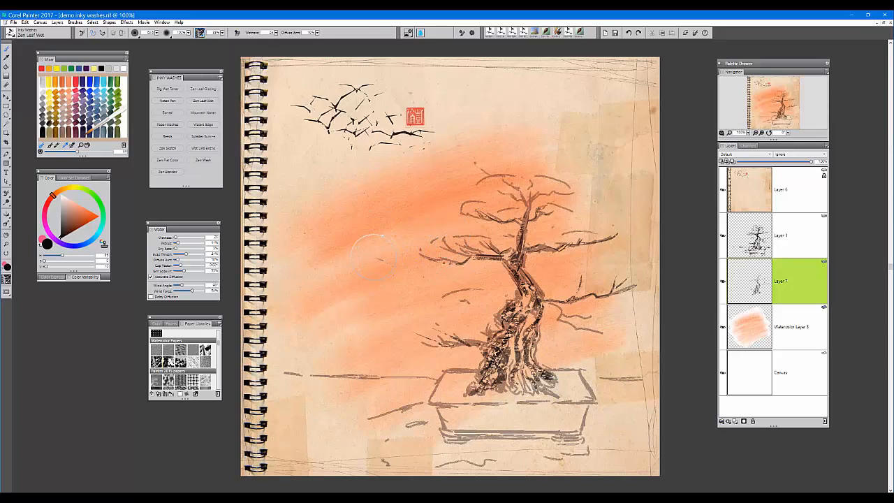
click(802, 338)
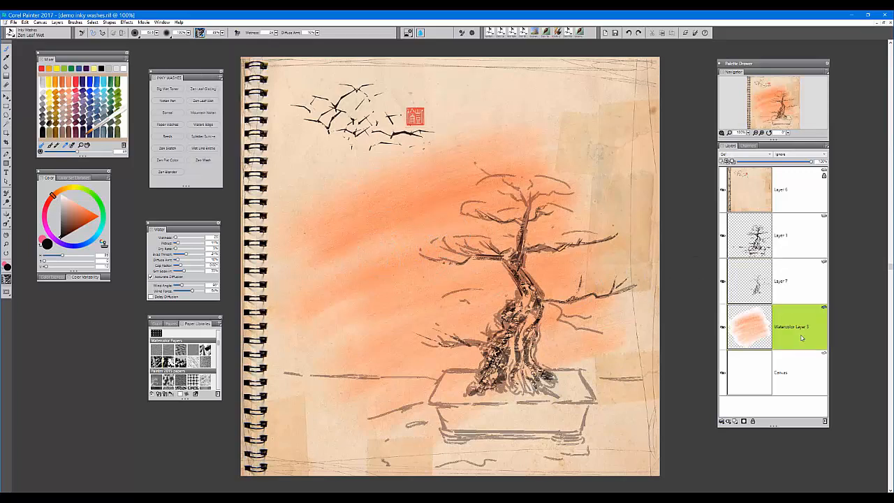
Step: Draw short diagonal and wavy Zen Leaf Wet test strokes in black over the wash beside the bonsai
mouse_move(370, 249)
mouse_down()
mouse_move(381, 276)
mouse_move(395, 262)
mouse_move(409, 285)
mouse_up()
drag(384, 211, 412, 240)
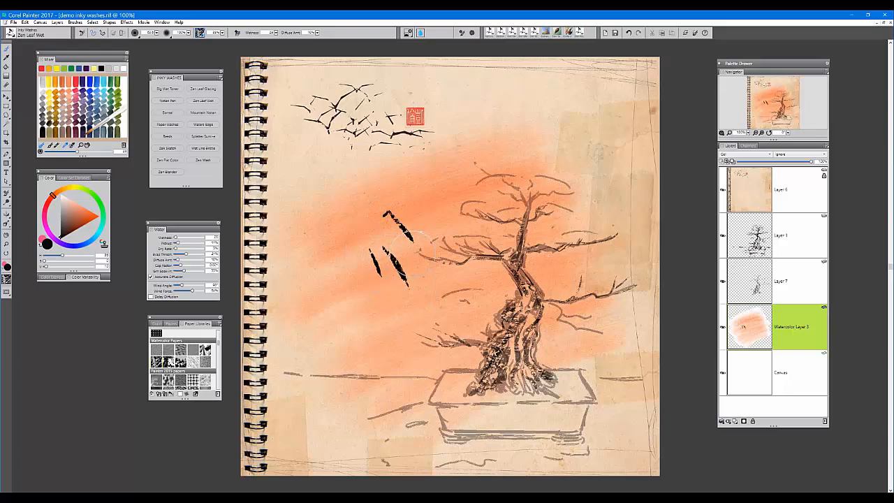
drag(342, 207, 351, 237)
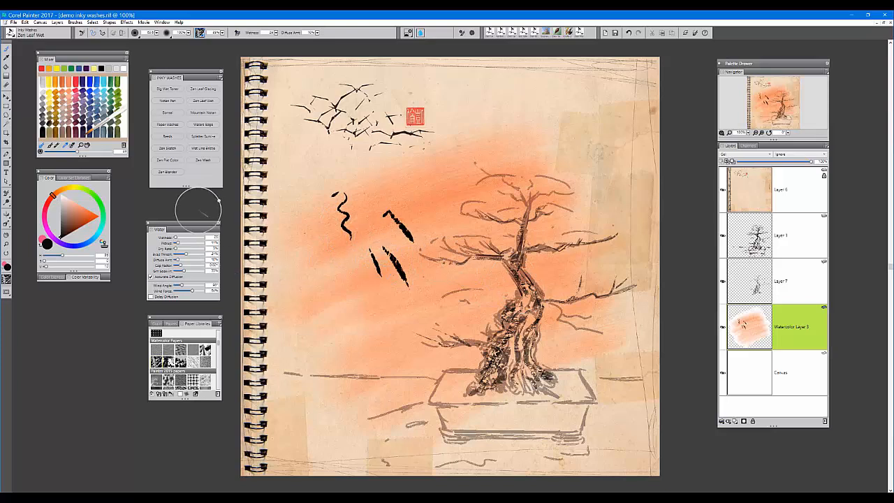
drag(190, 225, 190, 214)
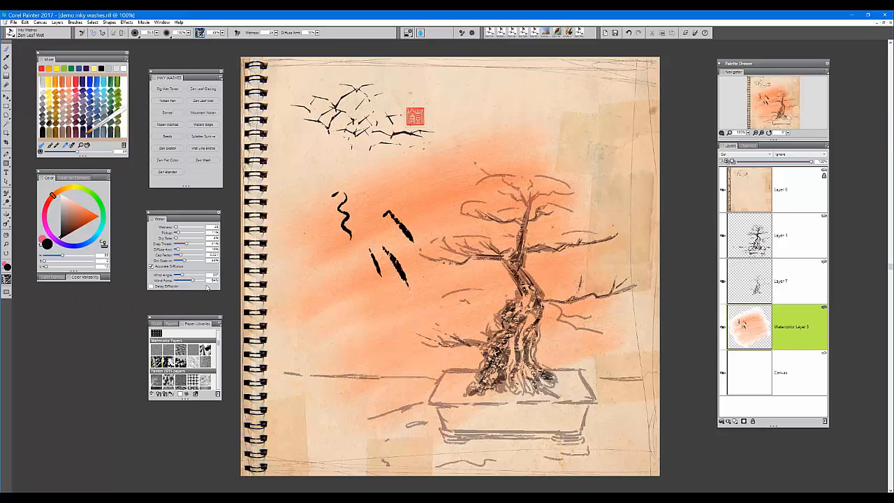
drag(355, 271, 395, 342)
Step: Choose a pebble-like texture from Painter 2015 papers and draw short curved test strokes above the bonsai's left branches
click(201, 33)
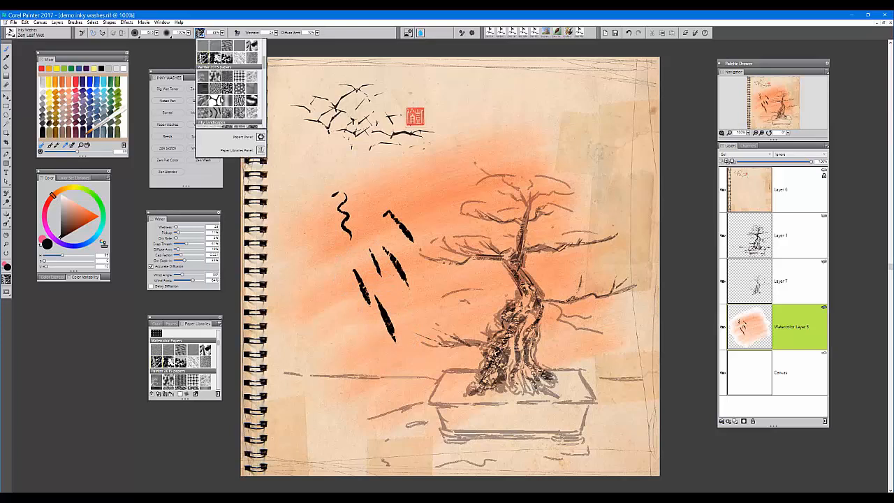
click(241, 100)
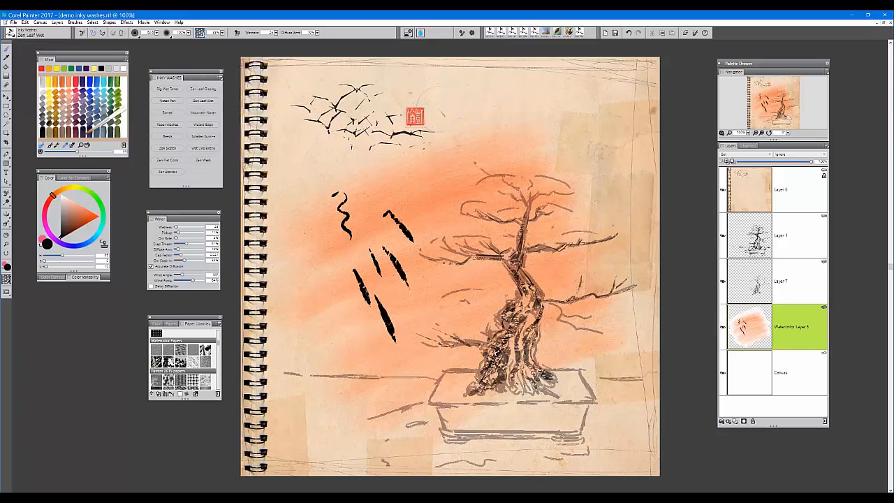
mouse_move(467, 106)
mouse_down()
mouse_move(473, 155)
mouse_move(434, 187)
mouse_up()
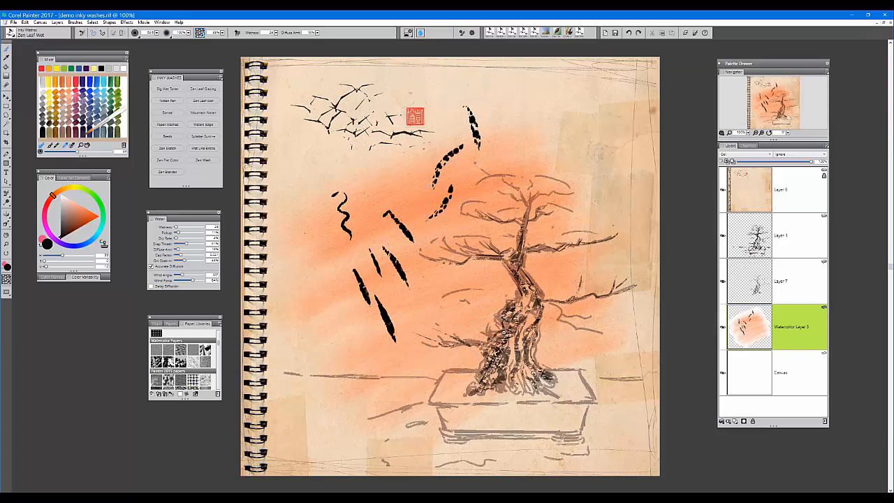
Step: Undo all the Zen Leaf Wet test strokes on Watercolor Layer 3
key(ctrl+z)
key(ctrl+z)
key(ctrl+z)
key(ctrl+z)
key(ctrl+z)
key(ctrl+z)
key(ctrl+z)
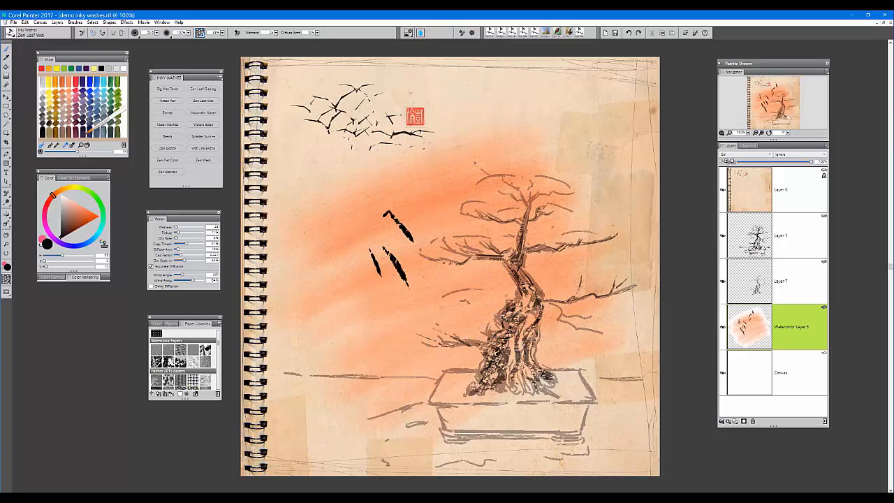
key(ctrl+z)
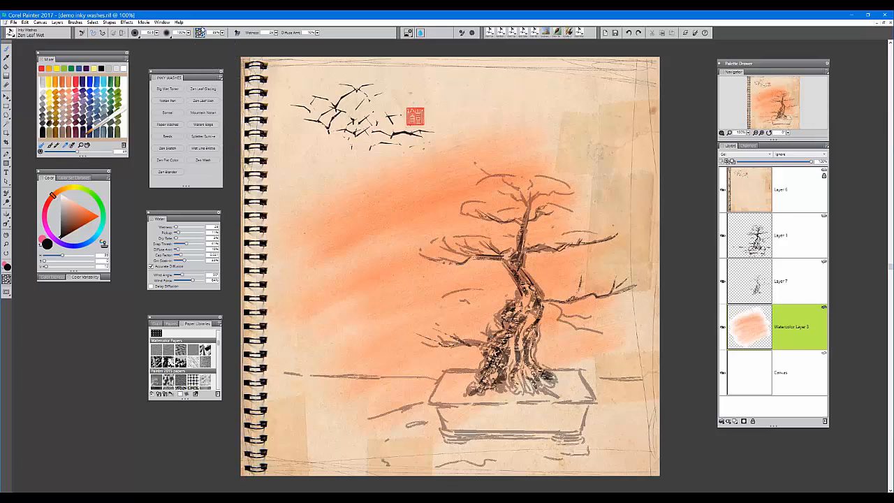
Step: Switch the paper back to the high-contrast texture in the Watercolor Papers library
click(200, 33)
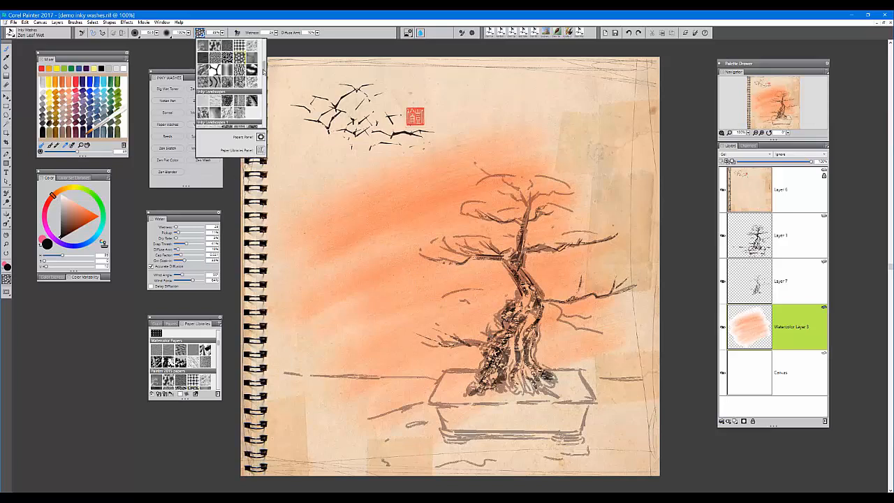
scroll(264, 57, down, 5)
scroll(263, 52, down, 4)
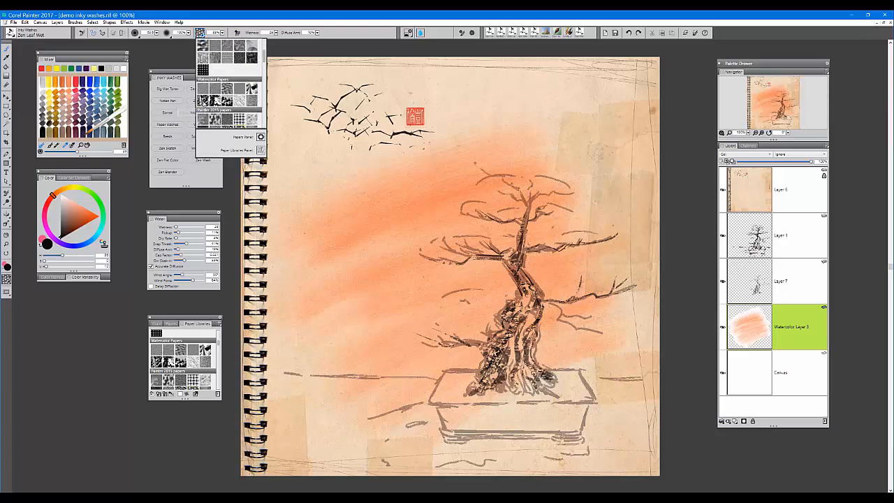
click(218, 96)
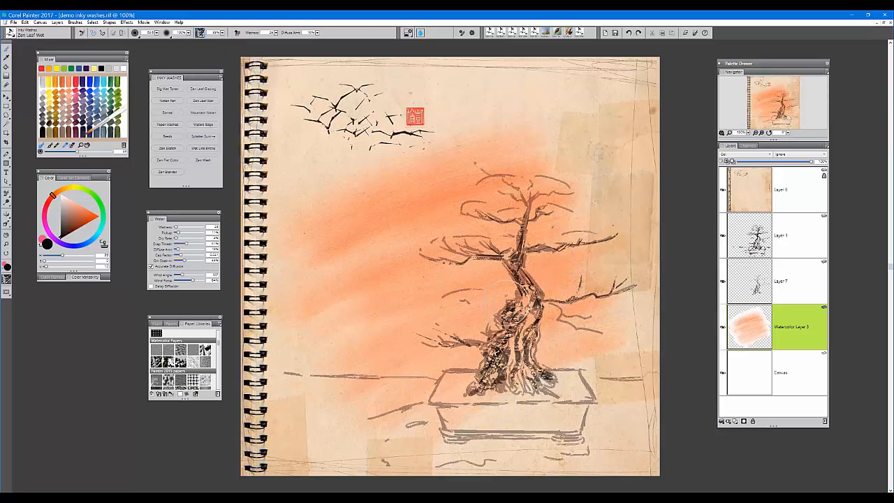
Step: Ink the bonsai's trunk, roots and branches in black with Zen Leaf Wet strokes on Watercolor Layer 3
drag(512, 303, 481, 372)
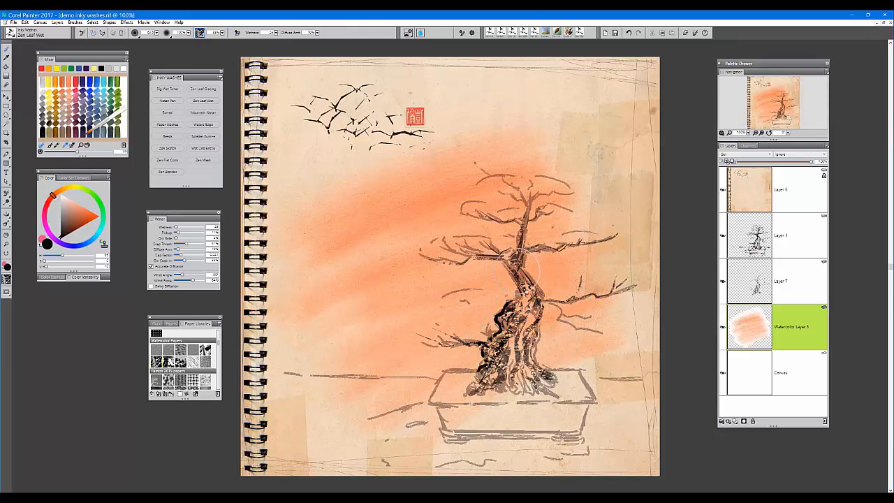
mouse_move(517, 287)
mouse_down()
mouse_move(524, 293)
mouse_move(520, 278)
mouse_move(536, 303)
mouse_up()
mouse_move(524, 269)
mouse_down()
mouse_move(545, 213)
mouse_move(526, 240)
mouse_move(514, 208)
mouse_move(527, 247)
mouse_move(545, 260)
mouse_move(540, 254)
mouse_move(527, 264)
mouse_move(535, 292)
mouse_move(526, 270)
mouse_move(542, 294)
mouse_move(538, 278)
mouse_move(534, 327)
mouse_move(544, 334)
mouse_move(526, 285)
mouse_move(517, 334)
mouse_move(500, 320)
mouse_move(507, 348)
mouse_move(475, 383)
mouse_move(541, 331)
mouse_move(535, 302)
mouse_move(566, 296)
mouse_move(538, 299)
mouse_move(573, 288)
mouse_move(545, 316)
mouse_move(576, 309)
mouse_move(562, 329)
mouse_up()
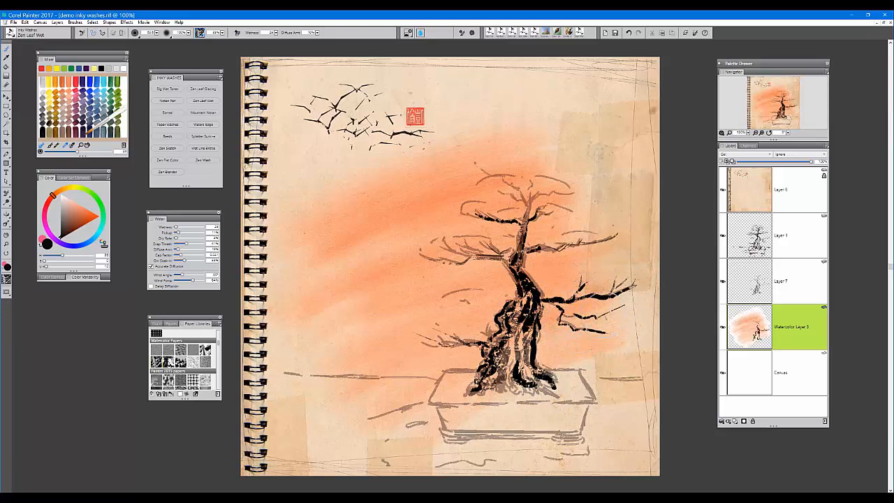
drag(615, 311, 645, 304)
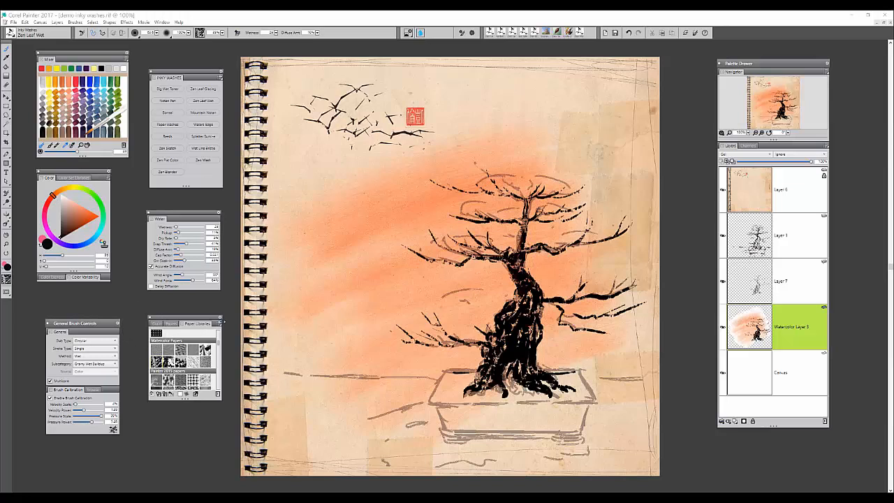
Step: Set the brush subcategory to Wet Remove Density and lift light streaks out of the bonsai's inked trunk and roots
click(515, 299)
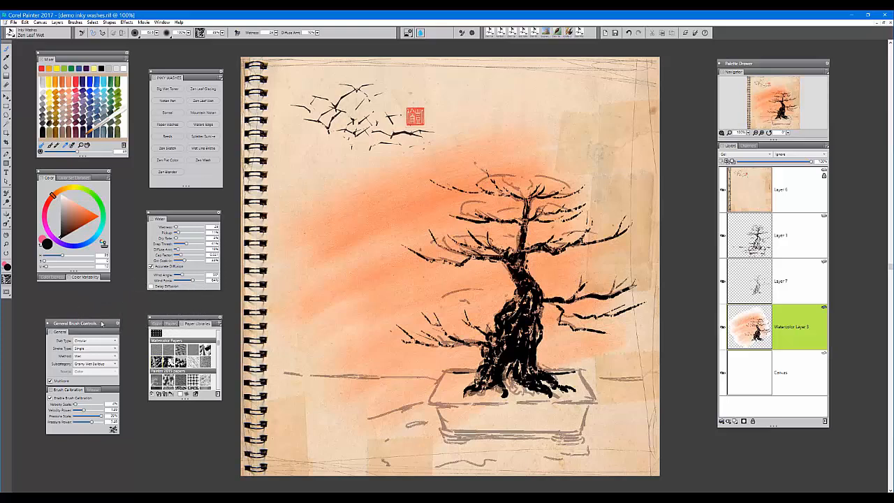
drag(102, 324, 109, 315)
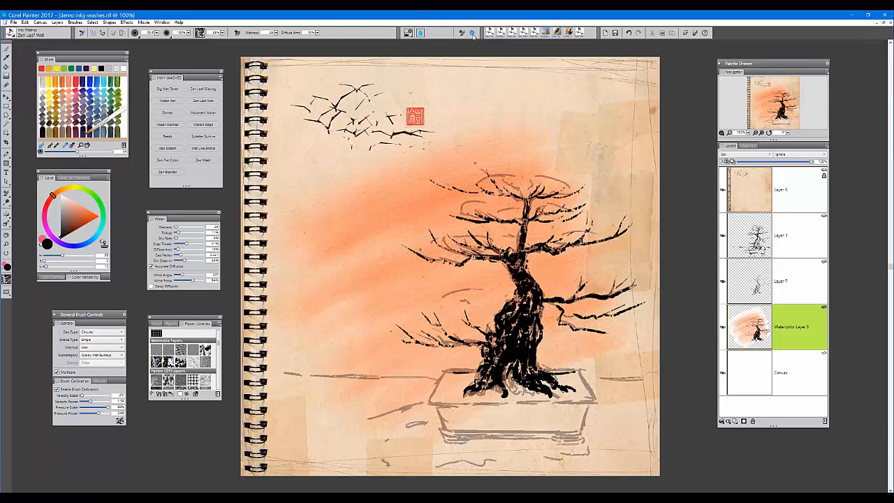
click(97, 357)
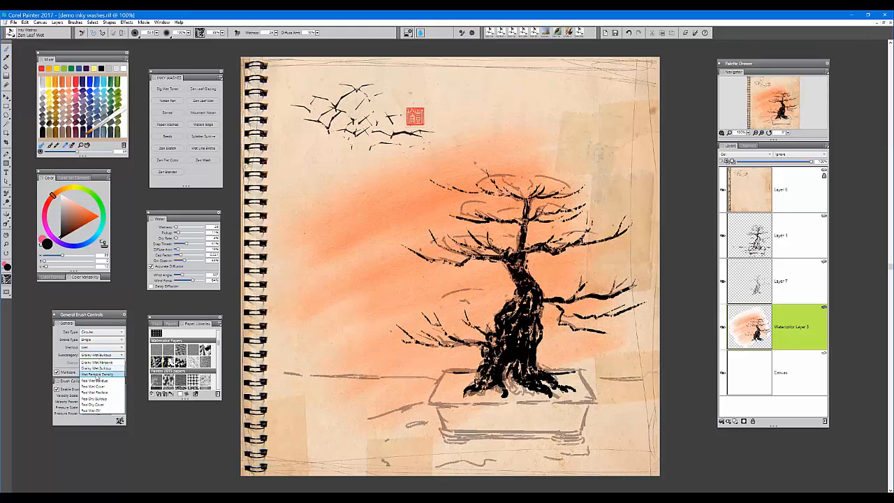
click(97, 374)
mouse_move(508, 278)
mouse_down()
mouse_move(508, 304)
mouse_move(518, 316)
mouse_move(498, 360)
mouse_move(504, 367)
mouse_move(519, 308)
mouse_move(512, 304)
mouse_move(519, 311)
mouse_move(532, 290)
mouse_move(528, 314)
mouse_move(539, 283)
mouse_move(529, 276)
mouse_move(536, 292)
mouse_move(523, 267)
mouse_move(534, 303)
mouse_move(535, 292)
mouse_move(543, 334)
mouse_move(530, 353)
mouse_move(544, 383)
mouse_up()
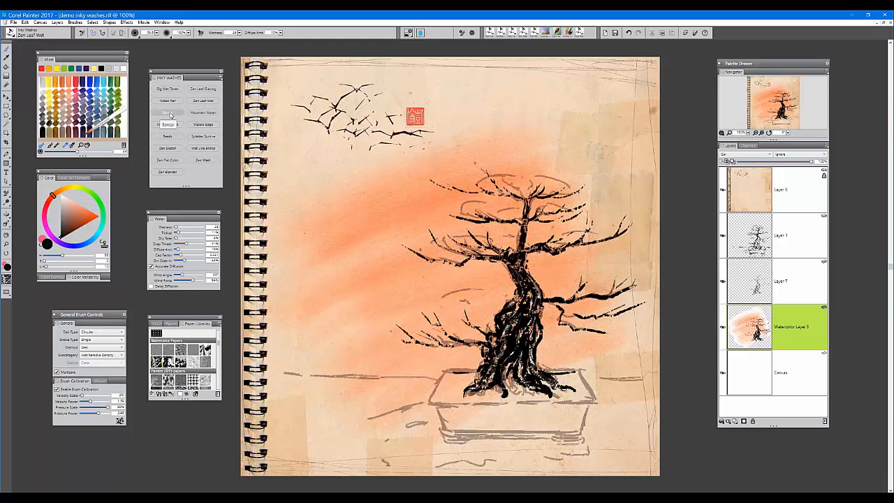
Step: Dab olive-green foliage over the tips of the bonsai's upper-left branches with the Bonsai brush on Watercolor Layer 3
click(170, 114)
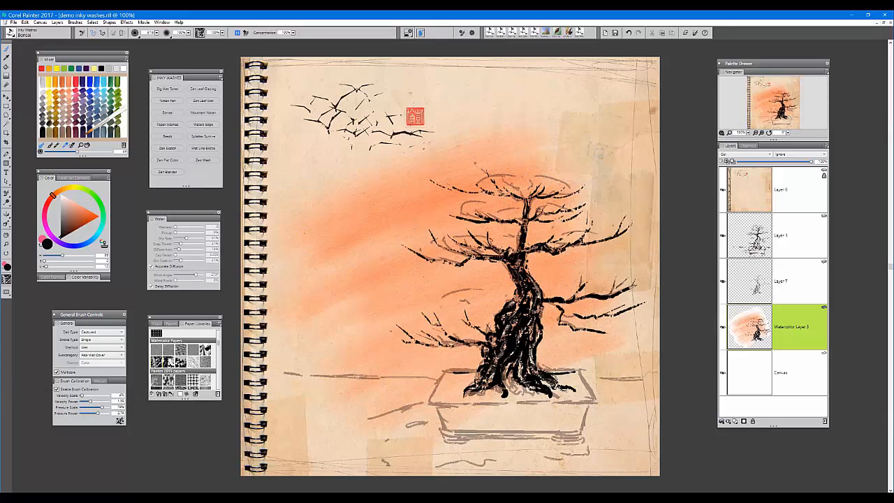
click(120, 129)
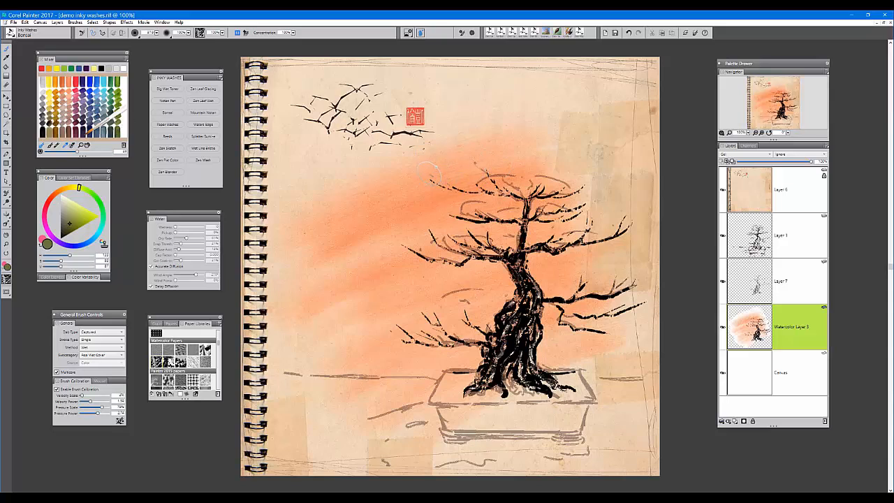
drag(432, 180, 439, 178)
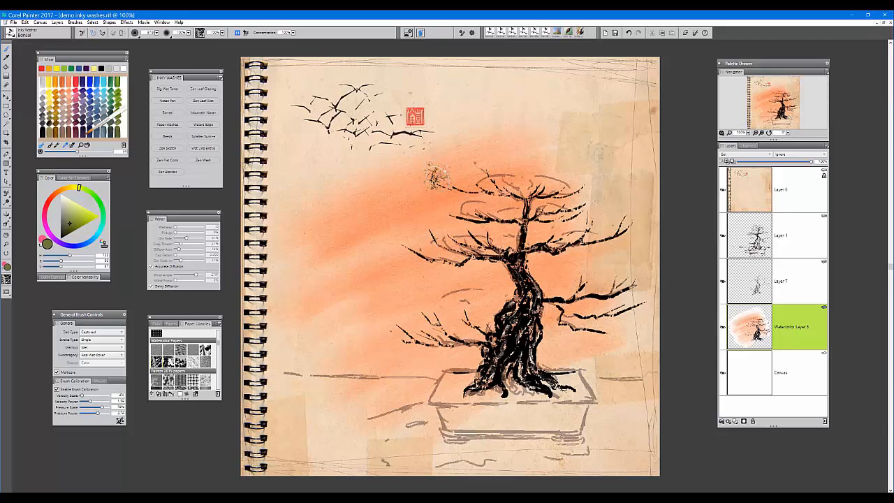
mouse_move(470, 169)
mouse_down()
mouse_move(456, 188)
mouse_move(442, 186)
mouse_up()
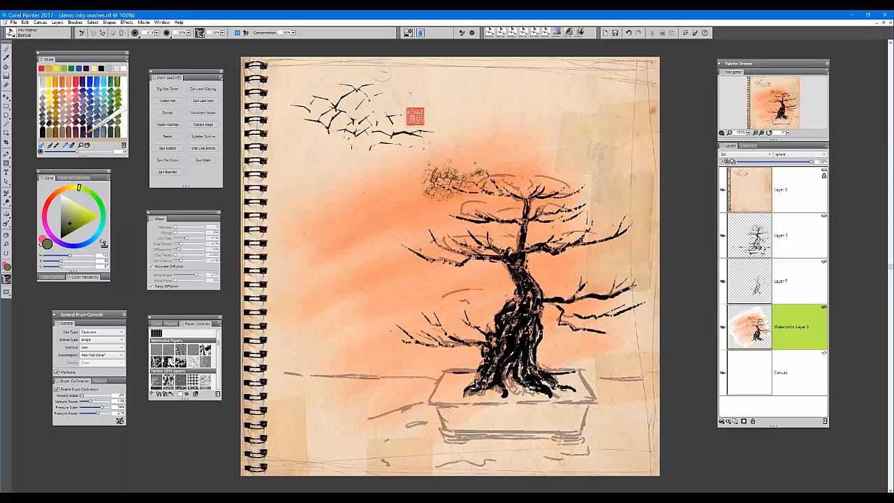
Step: Switch to a finer-grained paper texture and cover the bonsai's crown and lower branches with olive-green and ochre foliage clusters
click(201, 33)
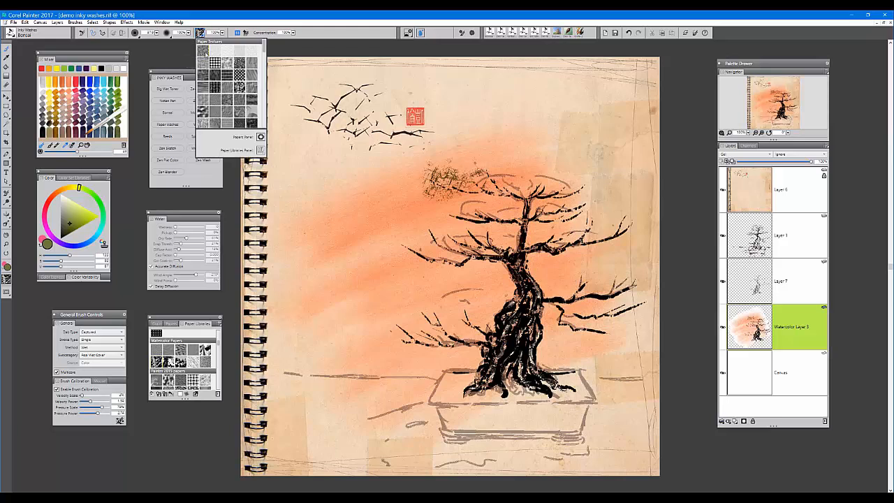
click(435, 177)
mouse_move(448, 174)
mouse_down()
mouse_move(480, 160)
mouse_move(459, 171)
mouse_move(465, 180)
mouse_move(470, 168)
mouse_move(493, 165)
mouse_move(459, 180)
mouse_move(530, 179)
mouse_move(516, 168)
mouse_move(508, 178)
mouse_move(495, 159)
mouse_move(522, 152)
mouse_move(524, 168)
mouse_move(547, 164)
mouse_move(579, 178)
mouse_move(551, 143)
mouse_move(539, 163)
mouse_move(564, 157)
mouse_move(579, 183)
mouse_up()
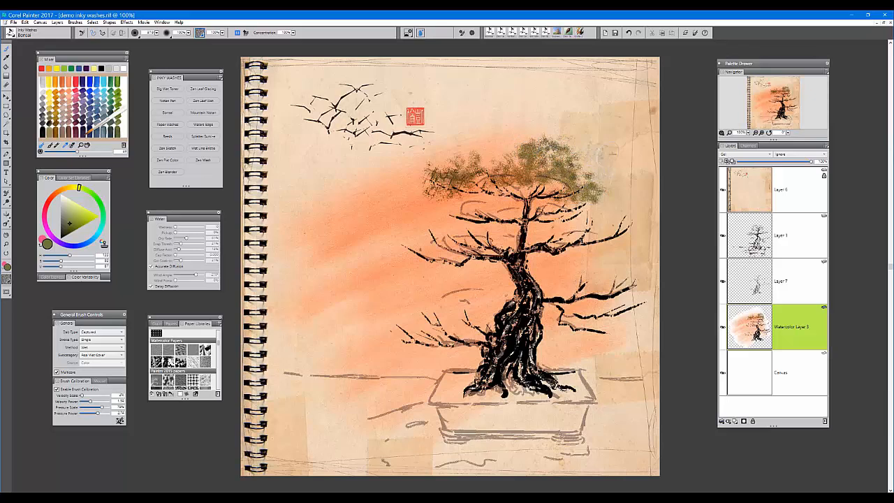
mouse_move(524, 151)
mouse_down()
mouse_move(556, 192)
mouse_move(604, 197)
mouse_move(605, 175)
mouse_move(578, 167)
mouse_up()
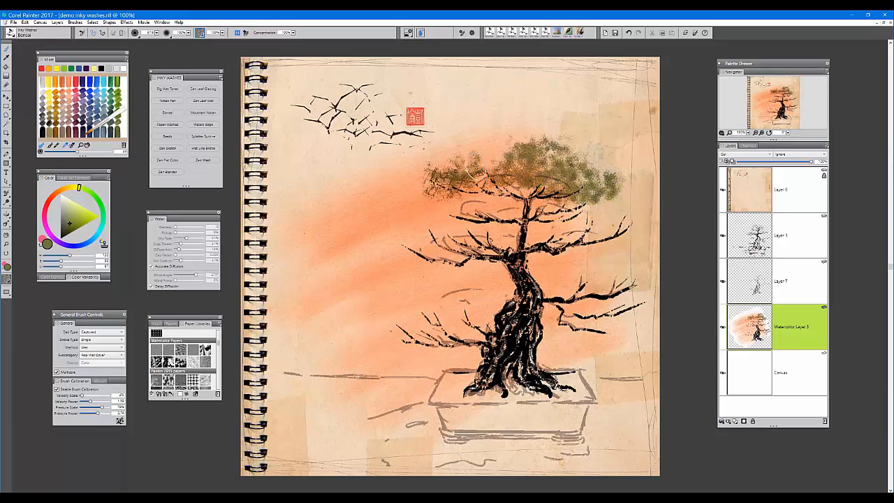
mouse_move(477, 170)
mouse_down()
mouse_move(498, 189)
mouse_move(440, 218)
mouse_move(422, 210)
mouse_move(442, 217)
mouse_move(482, 209)
mouse_move(479, 218)
mouse_move(467, 203)
mouse_move(444, 218)
mouse_move(420, 206)
mouse_move(456, 208)
mouse_move(392, 206)
mouse_move(403, 201)
mouse_move(407, 214)
mouse_move(498, 216)
mouse_move(532, 186)
mouse_move(563, 218)
mouse_move(600, 217)
mouse_move(586, 202)
mouse_move(552, 218)
mouse_move(531, 202)
mouse_move(559, 209)
mouse_up()
mouse_move(427, 309)
mouse_down()
mouse_move(473, 313)
mouse_move(462, 301)
mouse_move(462, 327)
mouse_move(448, 331)
mouse_move(458, 344)
mouse_move(411, 351)
mouse_move(403, 334)
mouse_move(420, 346)
mouse_move(391, 322)
mouse_move(426, 328)
mouse_move(436, 343)
mouse_move(439, 308)
mouse_move(475, 319)
mouse_move(477, 338)
mouse_move(400, 349)
mouse_up()
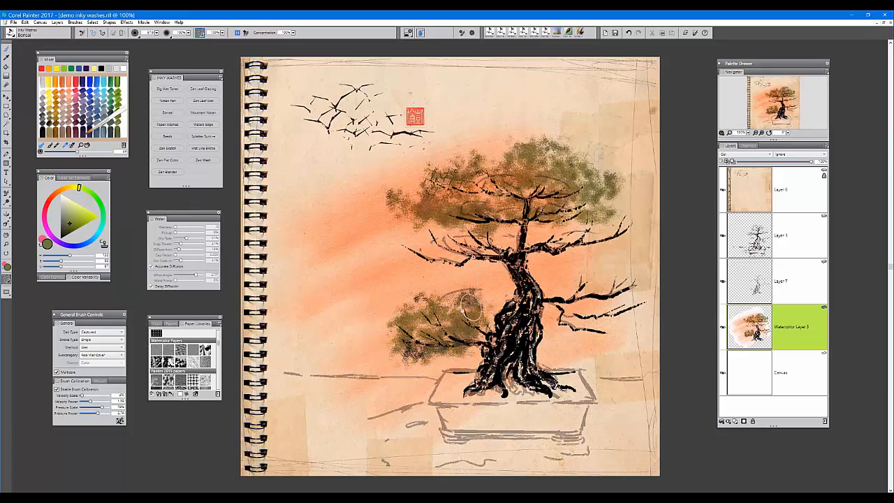
mouse_move(563, 302)
mouse_down()
mouse_move(580, 293)
mouse_move(576, 283)
mouse_move(594, 307)
mouse_move(613, 288)
mouse_move(625, 290)
mouse_move(602, 308)
mouse_move(622, 322)
mouse_move(576, 322)
mouse_move(619, 328)
mouse_move(585, 305)
mouse_move(633, 293)
mouse_move(539, 307)
mouse_up()
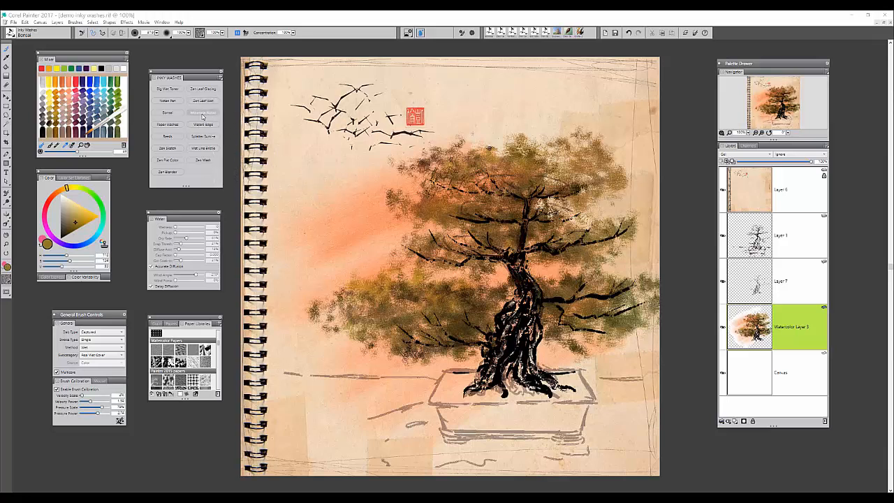
Step: Choose the Mountain Notan brush, hide Layer 7, Watercolor Layer 3 and the bonsai sketch layer, and add a new watercolor layer
click(204, 115)
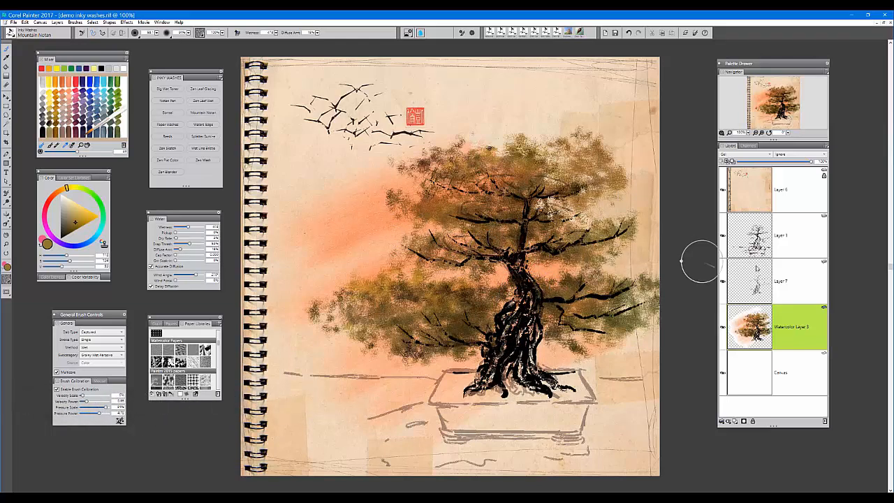
click(785, 281)
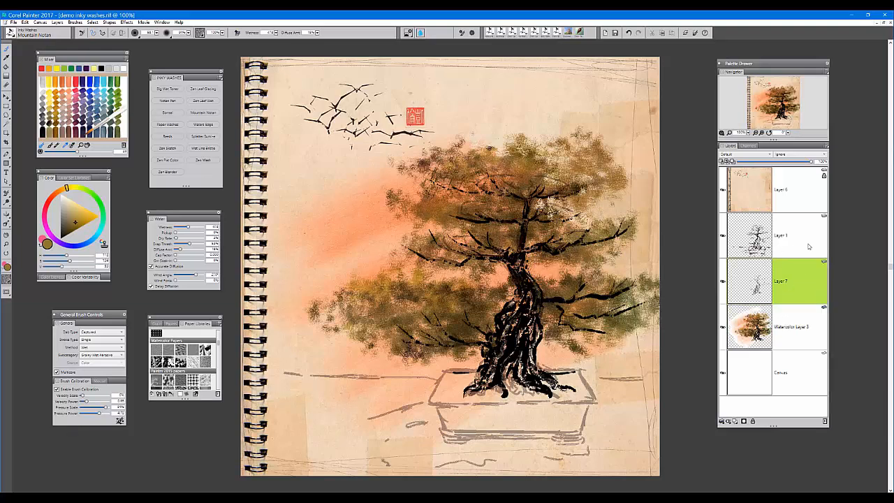
click(723, 281)
click(723, 329)
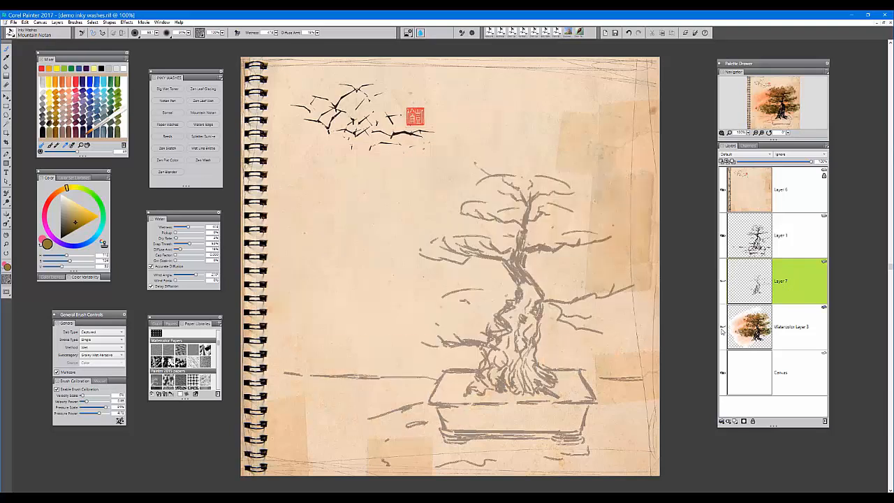
click(724, 237)
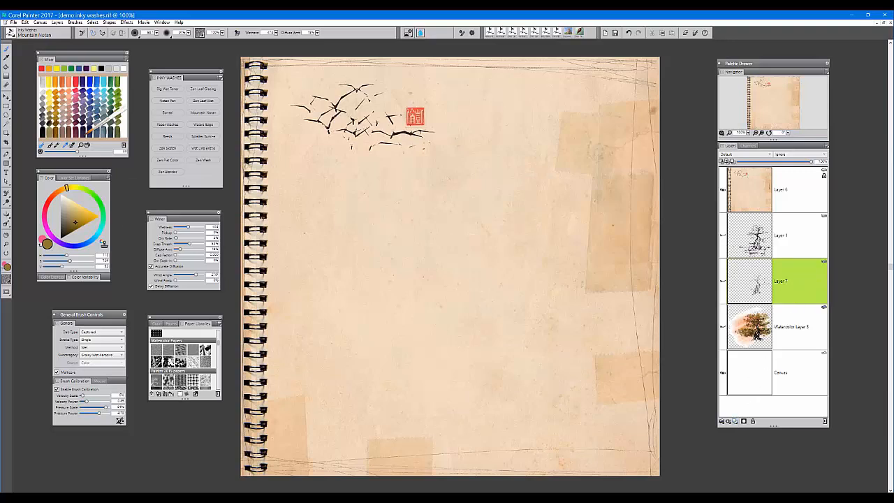
click(735, 420)
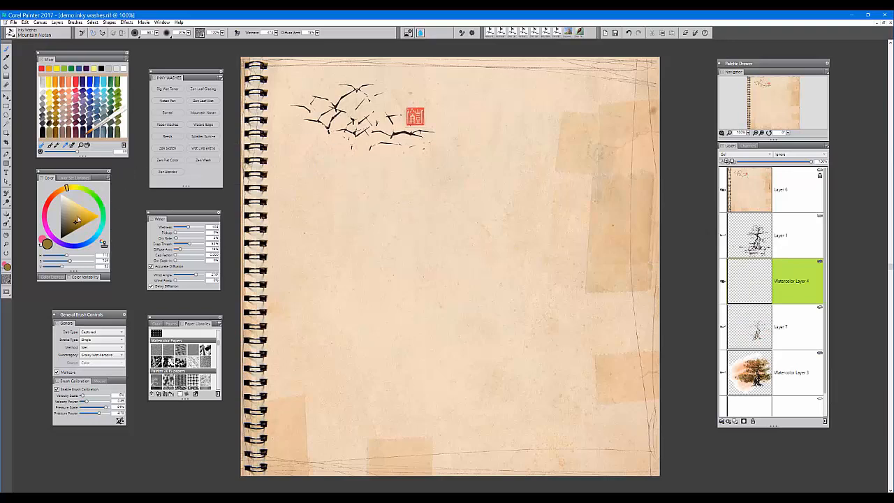
Step: Set the brush colour to dark brown, use Paper as the dab stencil source, and browse the Watercolor Papers textures
drag(76, 224, 67, 238)
click(408, 32)
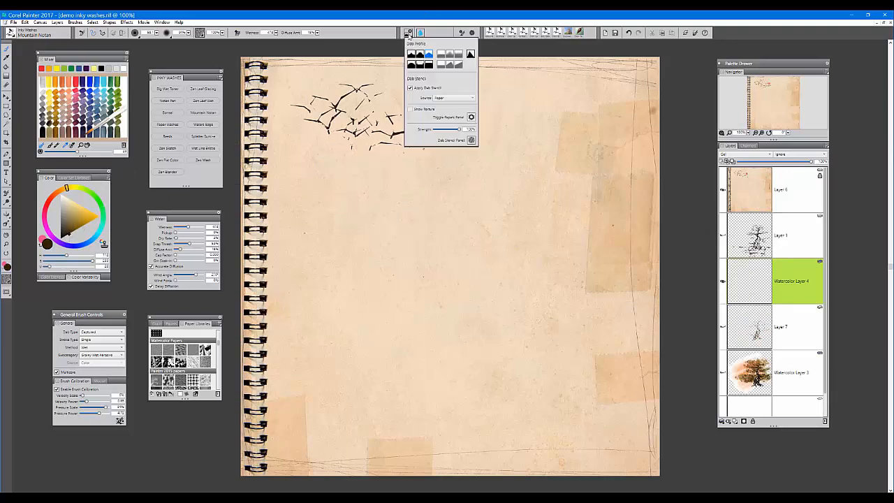
click(443, 100)
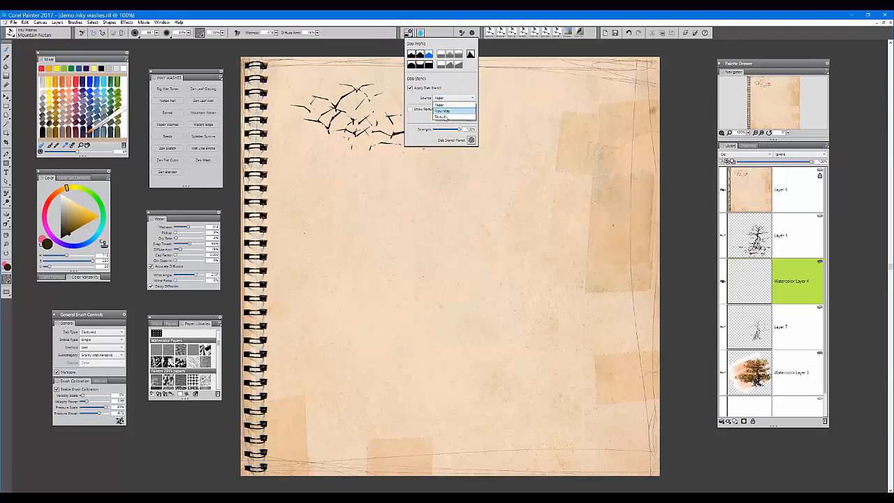
click(446, 105)
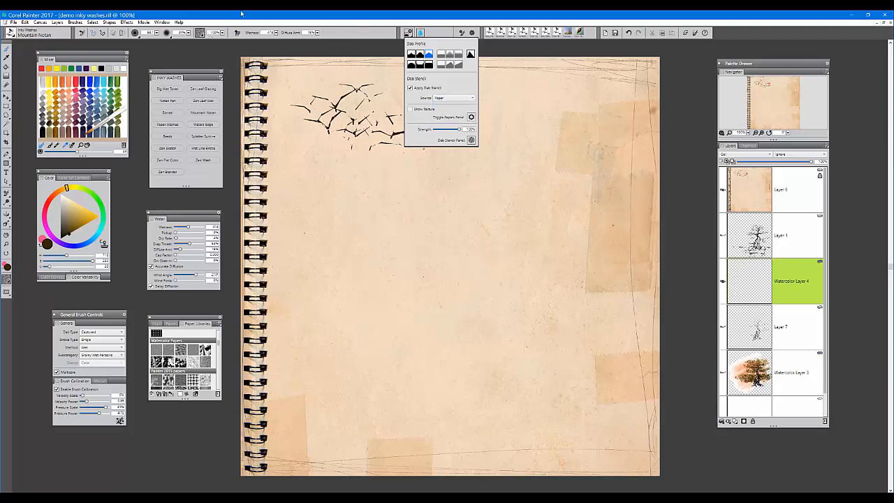
click(201, 33)
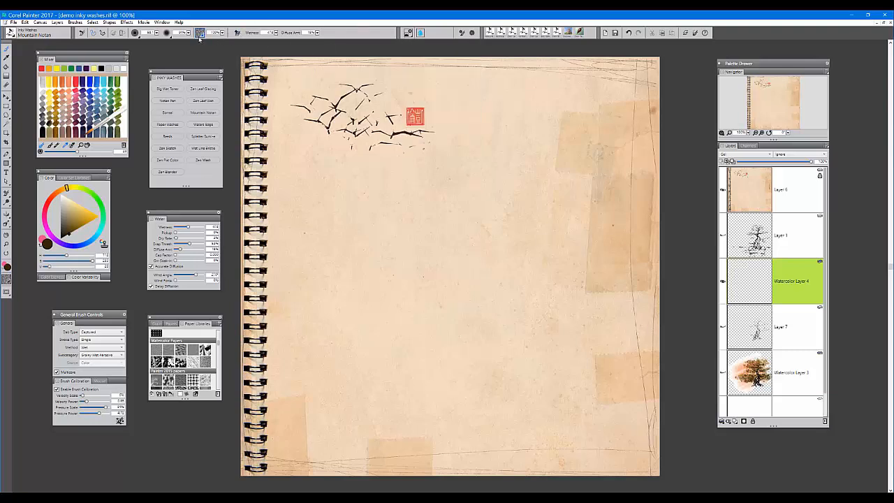
drag(264, 52, 262, 65)
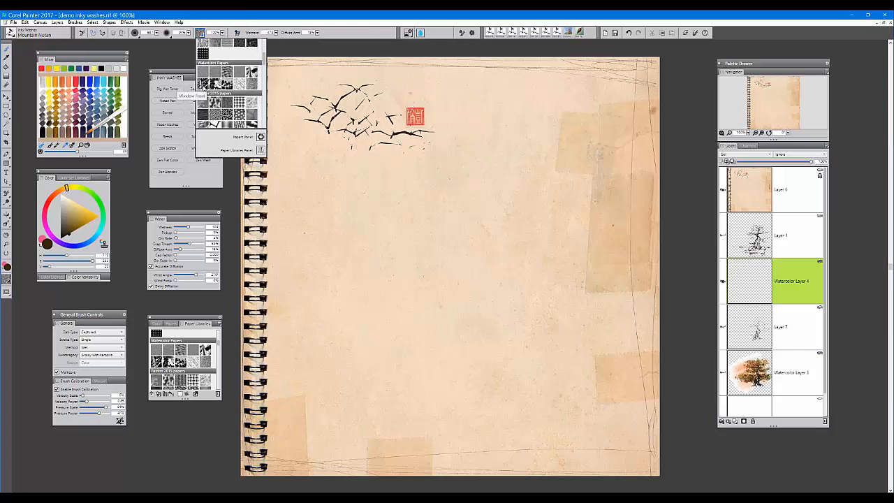
click(77, 231)
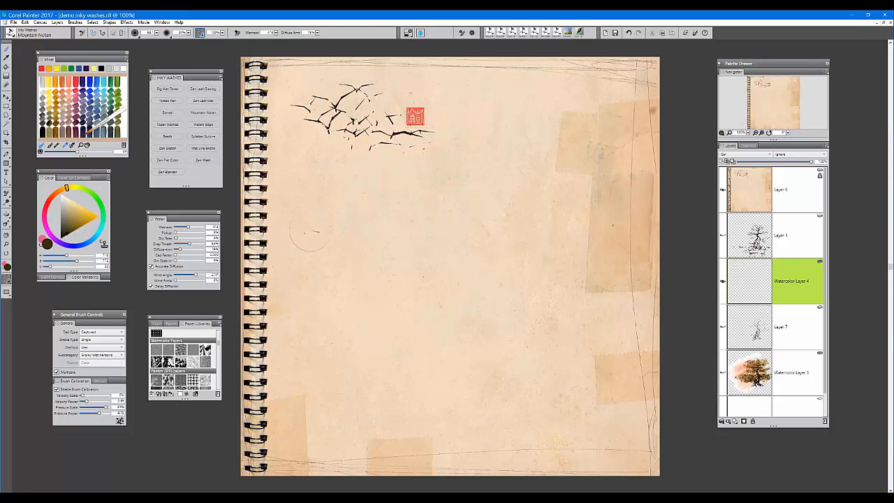
Step: Paint a dark brown mountain ridge with a tall central peak and a smaller left peak across the upper page on Watercolor Layer 4
drag(305, 232, 404, 196)
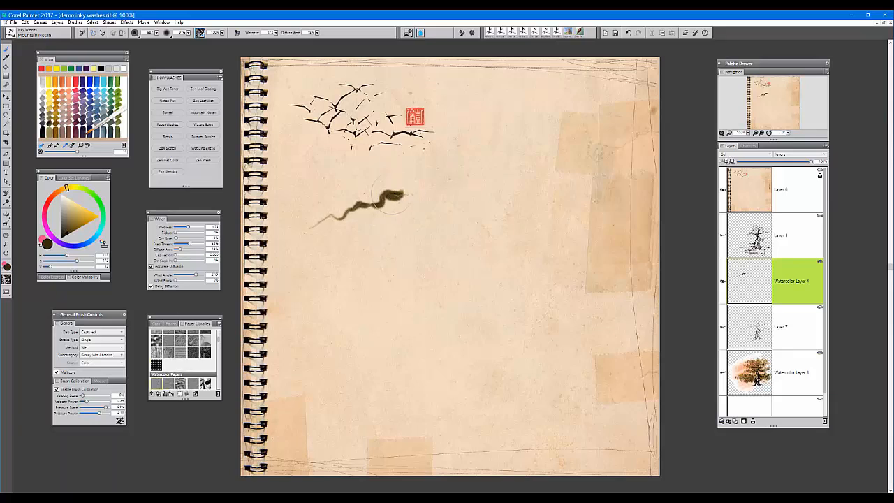
mouse_move(388, 195)
mouse_down()
mouse_move(318, 231)
mouse_move(466, 168)
mouse_move(485, 151)
mouse_move(513, 166)
mouse_move(492, 159)
mouse_move(430, 179)
mouse_move(321, 225)
mouse_up()
drag(521, 170, 617, 202)
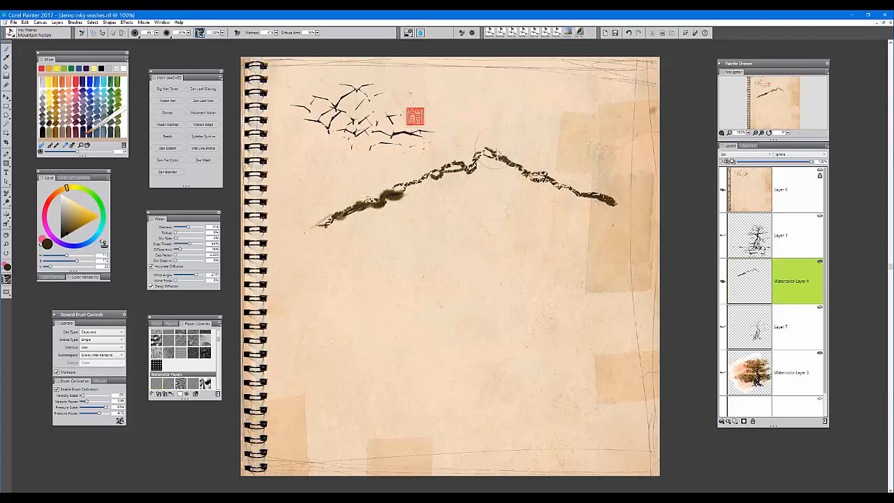
drag(492, 159, 334, 215)
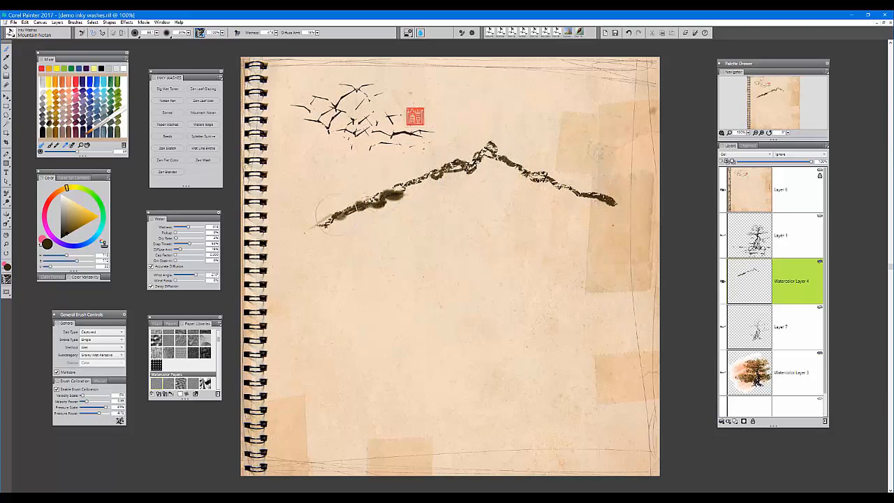
drag(424, 208, 439, 204)
mouse_move(392, 185)
mouse_down()
mouse_move(356, 174)
mouse_move(299, 201)
mouse_move(348, 175)
mouse_move(391, 184)
mouse_move(362, 176)
mouse_move(397, 195)
mouse_move(400, 183)
mouse_move(471, 171)
mouse_up()
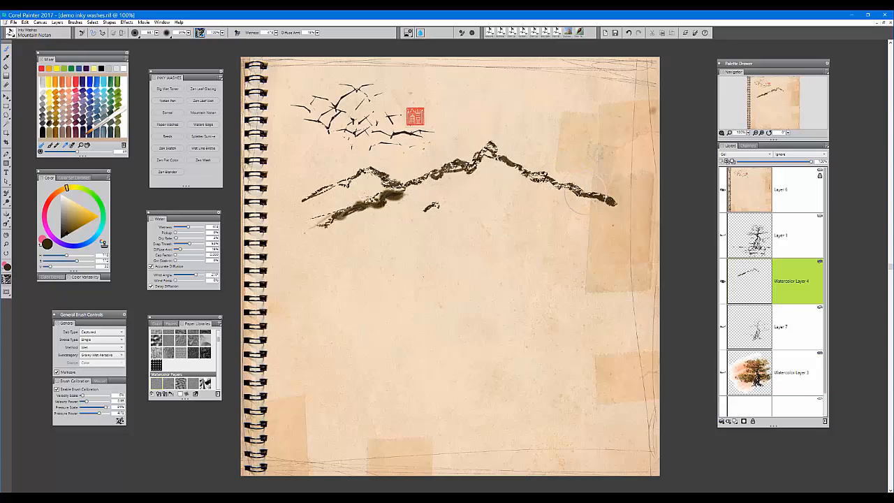
drag(633, 202, 649, 204)
mouse_move(472, 167)
mouse_down()
mouse_move(393, 197)
mouse_move(352, 183)
mouse_up()
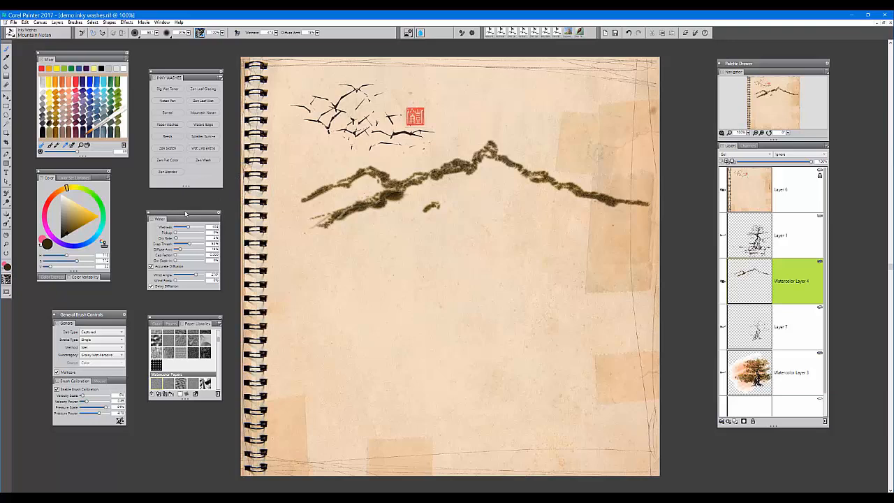
Step: Raise the brush's Wetness and Diffuse Amt, and paint wet, running strokes along the ridge and down the slopes below it
drag(186, 214, 187, 207)
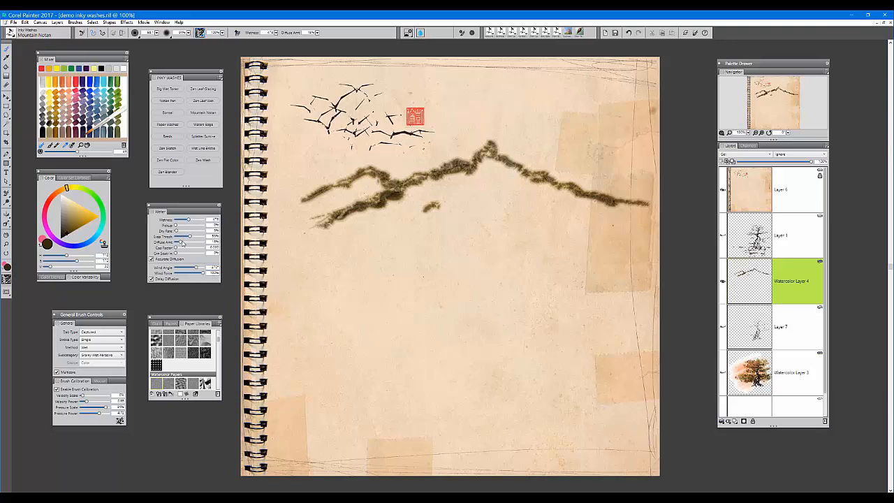
drag(183, 242, 187, 243)
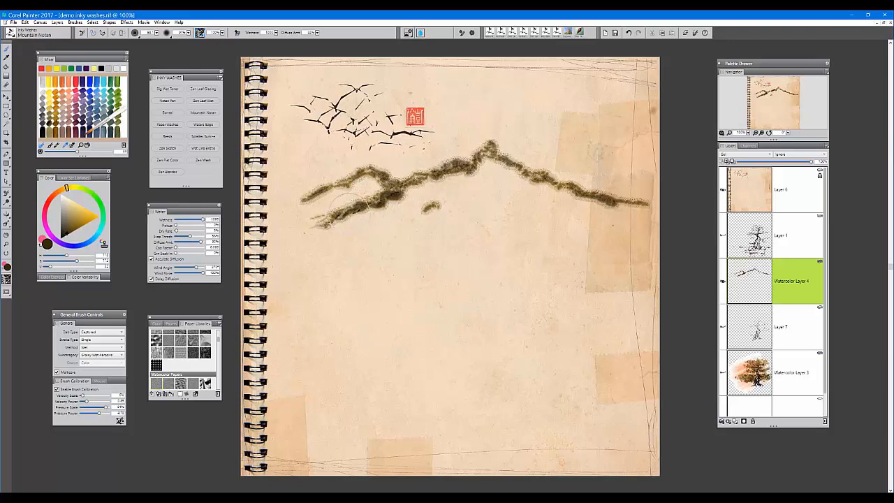
mouse_move(350, 206)
mouse_down()
mouse_move(486, 150)
mouse_move(618, 210)
mouse_move(647, 208)
mouse_up()
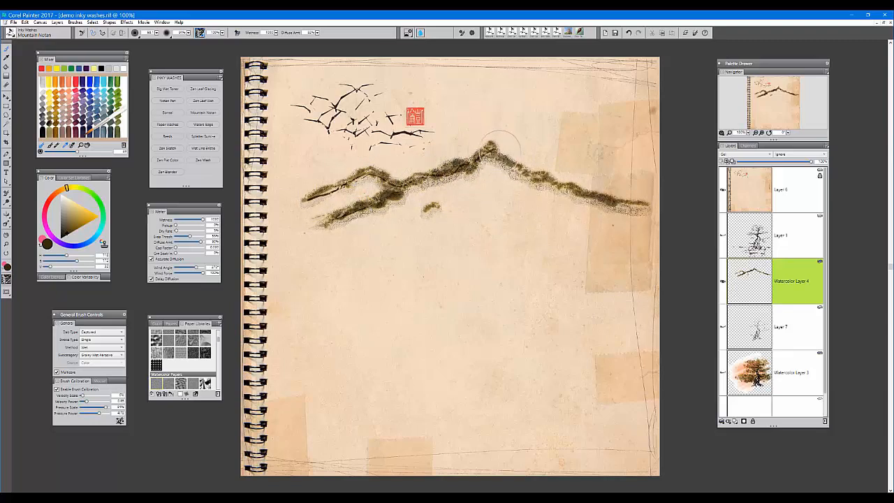
mouse_move(556, 175)
mouse_down()
mouse_move(610, 201)
mouse_move(653, 206)
mouse_up()
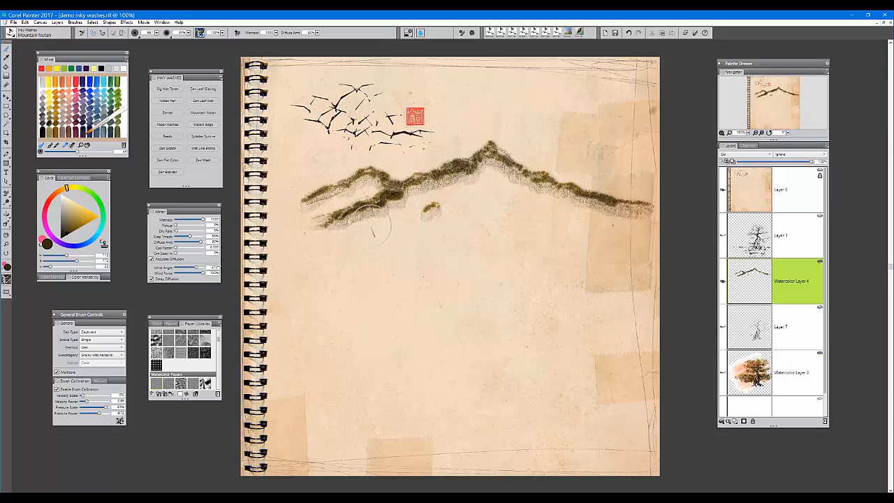
mouse_move(324, 232)
mouse_down()
mouse_move(479, 239)
mouse_move(527, 257)
mouse_move(441, 285)
mouse_move(503, 309)
mouse_move(406, 335)
mouse_up()
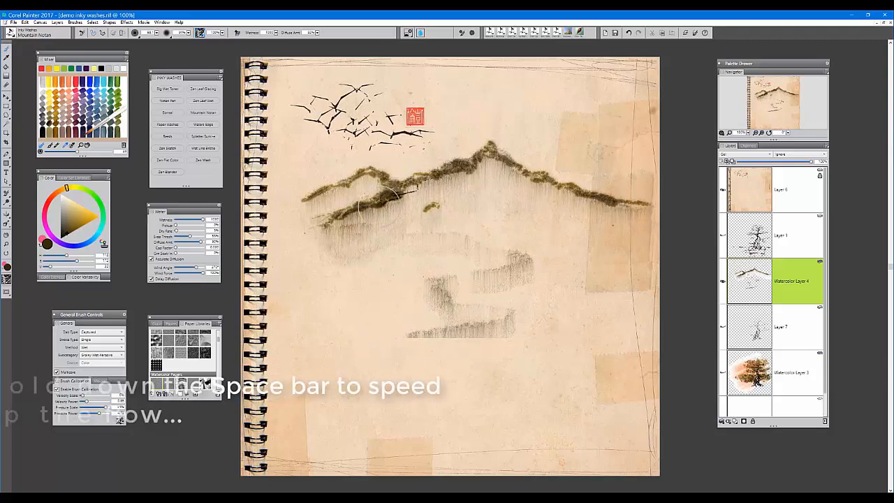
Step: Darken the slopes just beneath the left and central peaks with textured dark brown Mountain Notan strokes
mouse_move(372, 183)
mouse_down()
mouse_move(342, 203)
mouse_move(323, 200)
mouse_move(445, 183)
mouse_move(500, 156)
mouse_up()
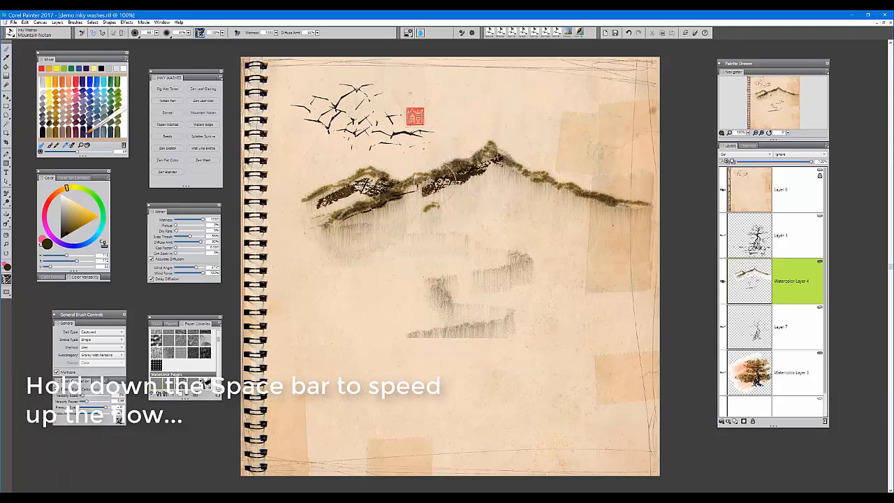
drag(328, 197, 302, 205)
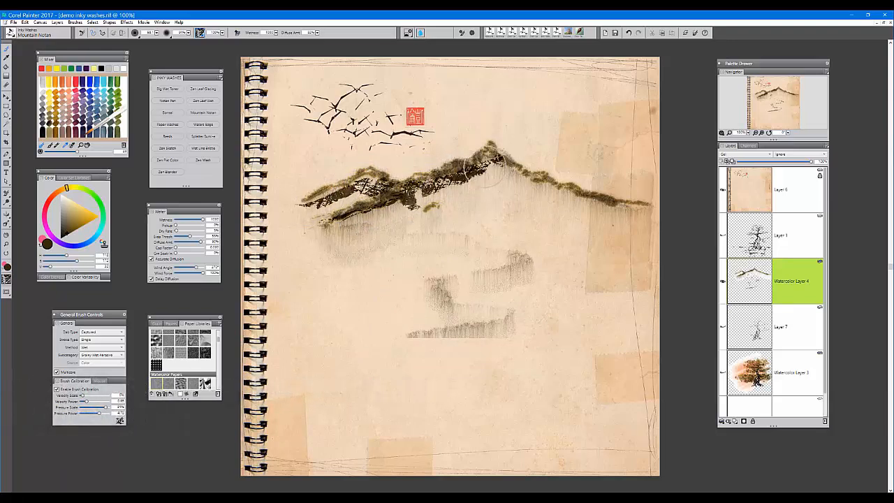
drag(489, 179, 515, 173)
Step: Paint and reinforce a winding dark brown contour from beneath the ridge down to the foreground at the lower left
mouse_move(364, 237)
mouse_down()
mouse_move(428, 232)
mouse_move(508, 253)
mouse_move(452, 277)
mouse_move(472, 297)
mouse_up()
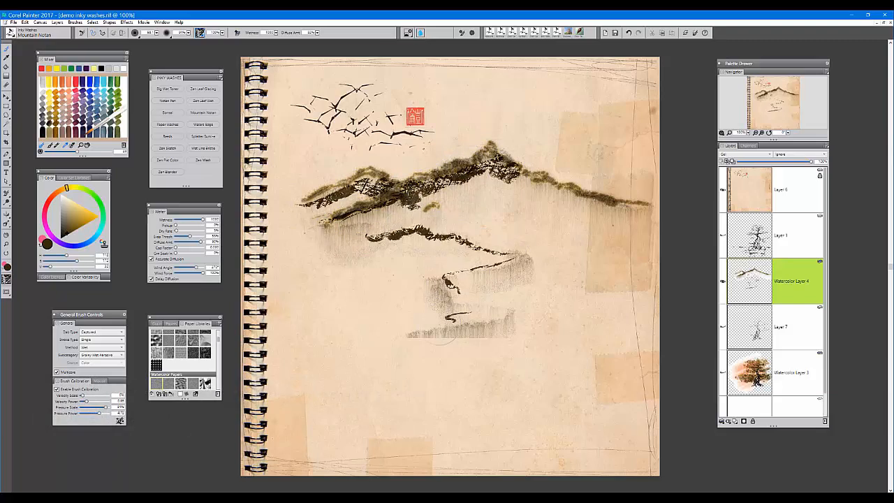
mouse_move(444, 333)
mouse_down()
mouse_move(350, 329)
mouse_move(310, 335)
mouse_up()
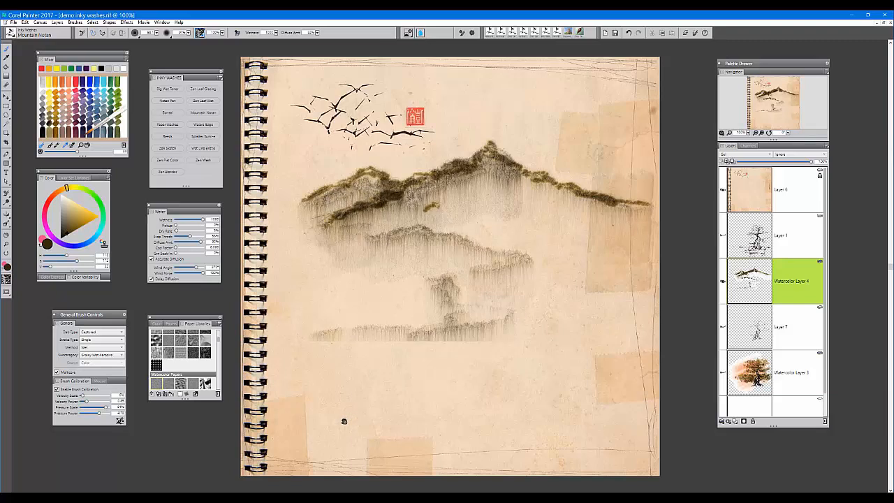
drag(404, 192, 336, 215)
mouse_move(372, 238)
mouse_down()
mouse_move(503, 242)
mouse_move(521, 266)
mouse_move(461, 301)
mouse_move(510, 315)
mouse_move(315, 340)
mouse_up()
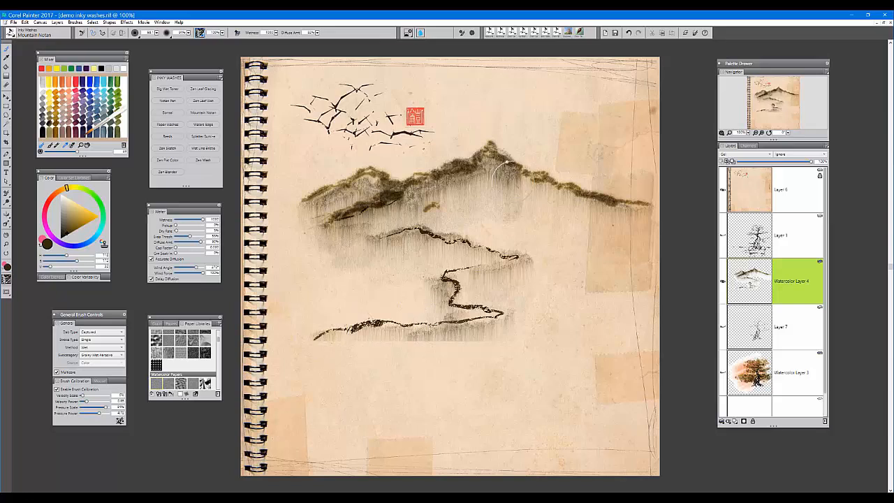
Step: Paint textured Mountain Notan strokes over the slopes below the right ridge and a winding contour across the lower foreground
mouse_move(517, 185)
mouse_down()
mouse_move(637, 215)
mouse_move(539, 191)
mouse_move(503, 210)
mouse_move(464, 211)
mouse_move(545, 185)
mouse_move(478, 214)
mouse_move(381, 227)
mouse_up()
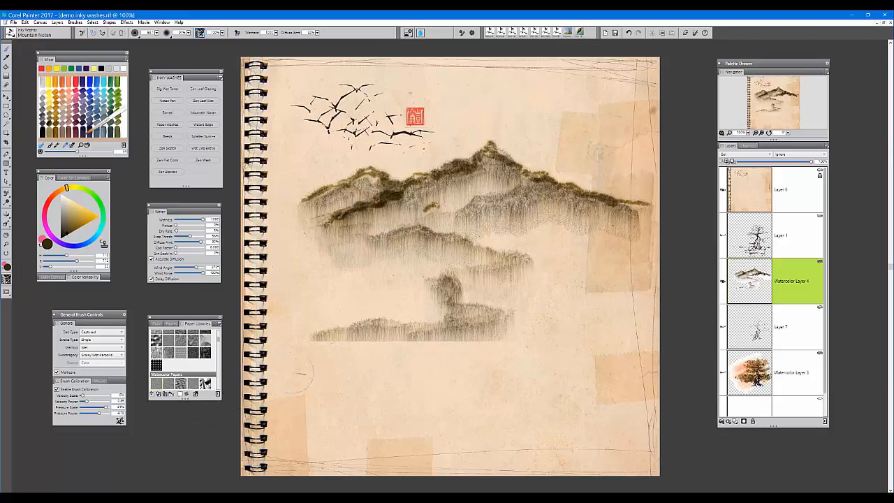
mouse_move(447, 346)
mouse_down()
mouse_move(510, 344)
mouse_move(483, 376)
mouse_move(387, 401)
mouse_up()
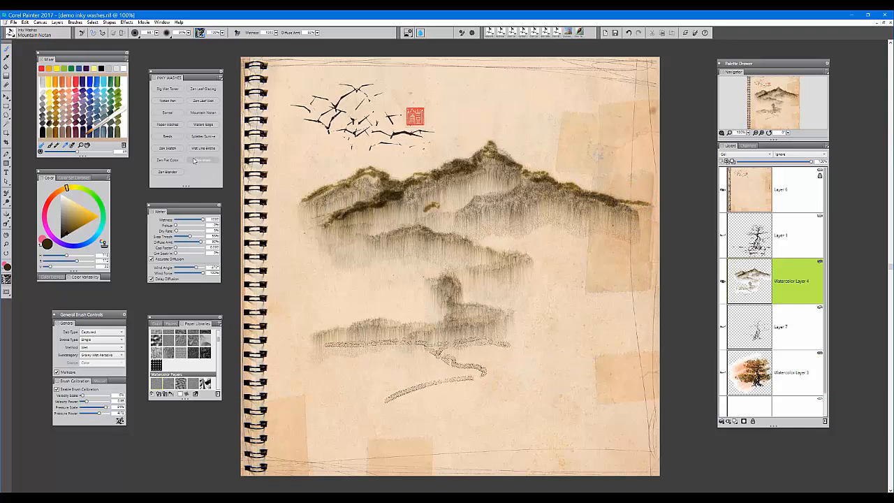
Step: Stamp four small dark trees along the mountain slopes and the lower bank with the Bonsai brush
click(170, 116)
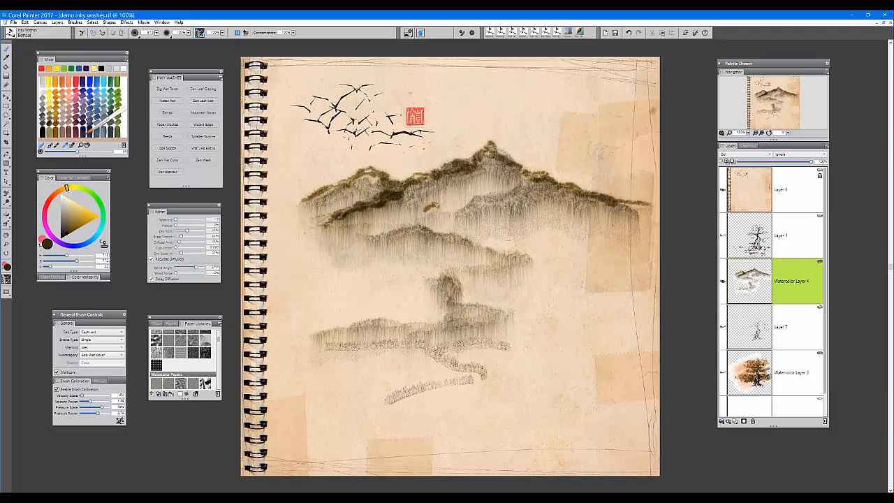
click(503, 246)
click(387, 222)
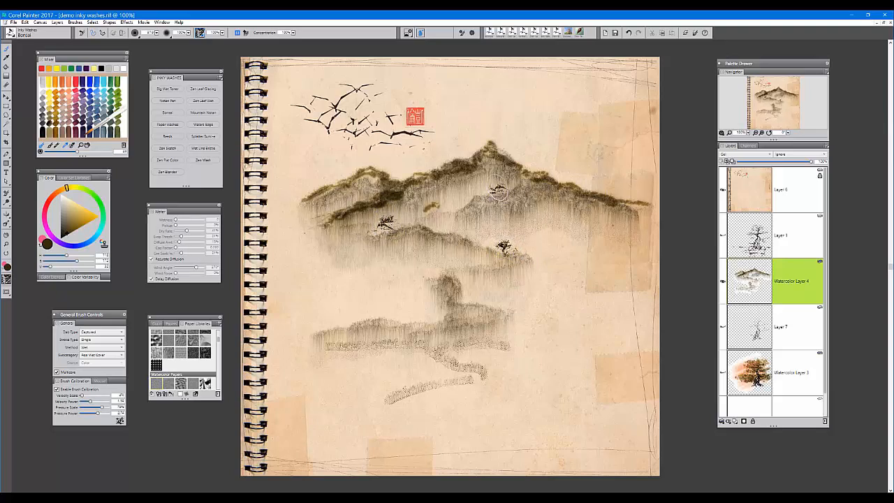
click(496, 190)
click(387, 308)
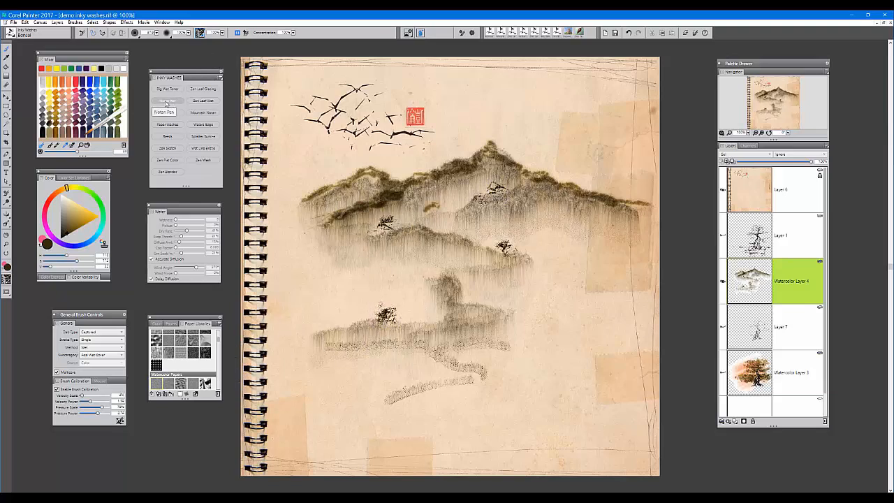
click(167, 102)
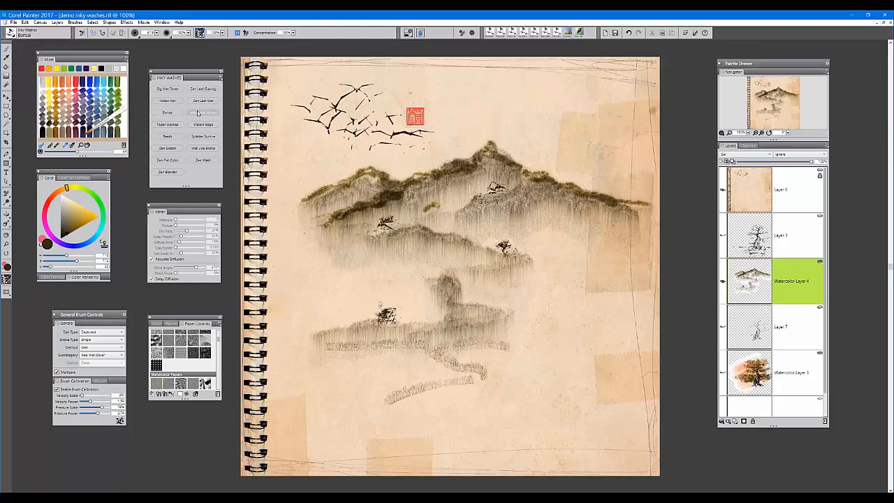
click(172, 115)
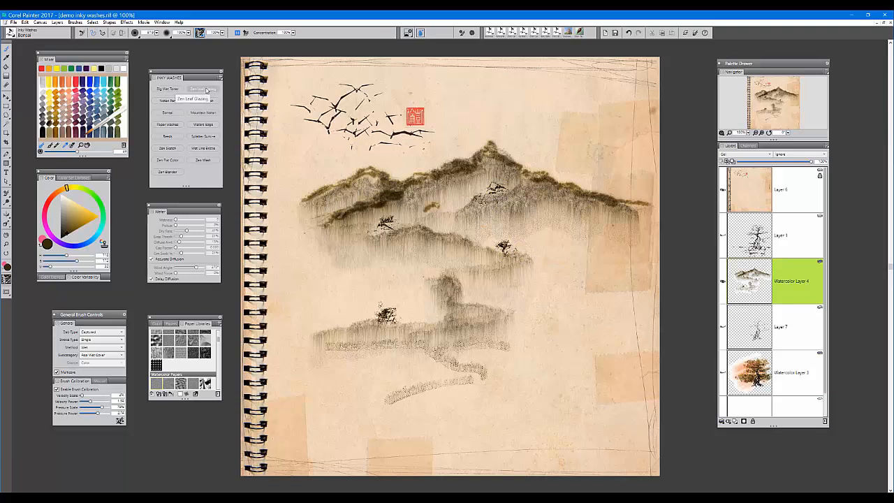
Step: Set up the Zen Leaf Glazing brush with a near-black colour, and add a new layer directly beneath Watercolor Layer 4
click(202, 88)
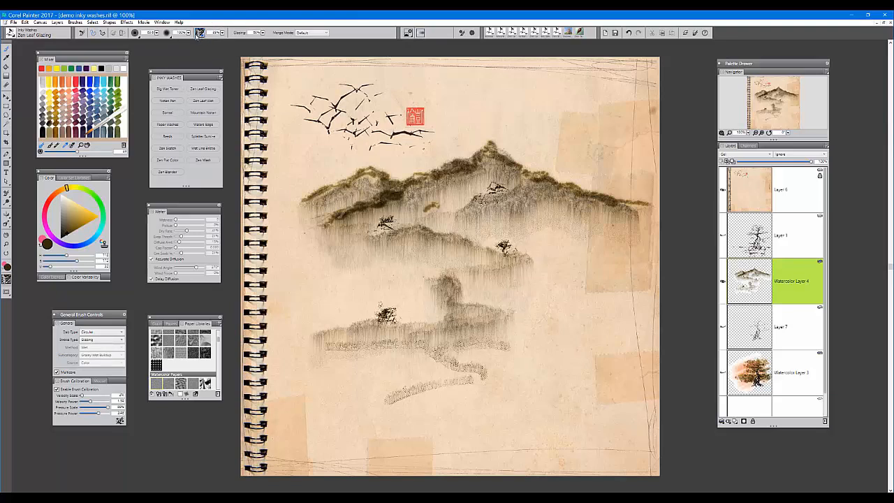
click(262, 33)
click(225, 37)
click(64, 237)
key(ctrl+shift+n)
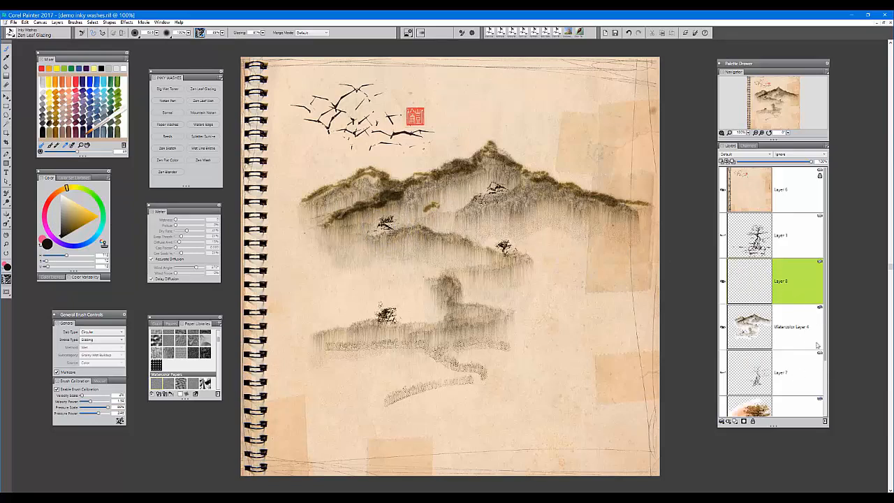
scroll(826, 338, down, 1)
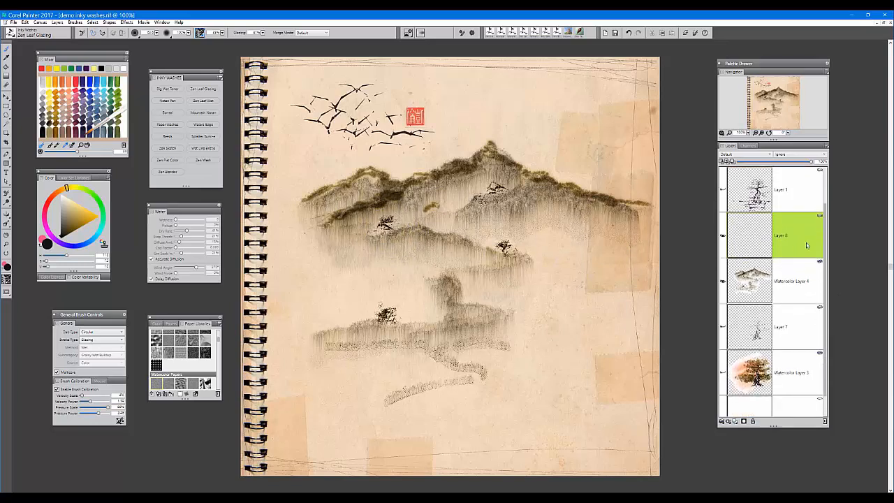
drag(799, 244, 795, 293)
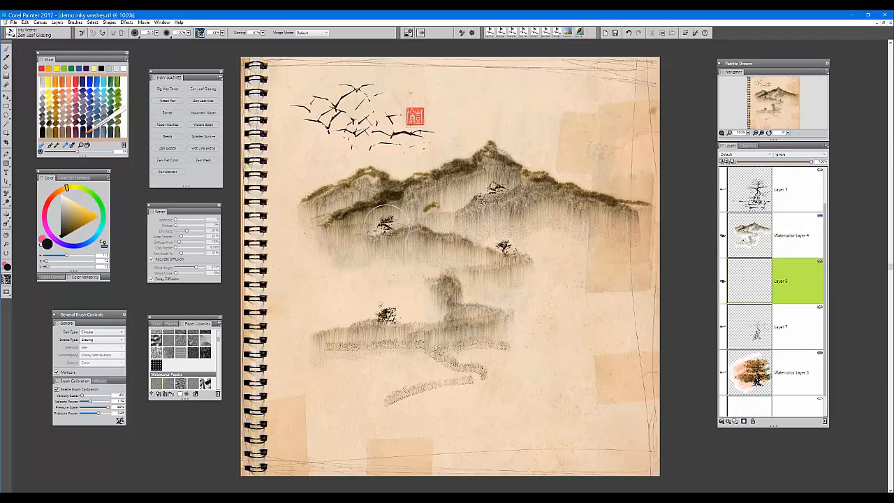
Step: Change the brush's paper to the first texture in the Paper Textures library
click(201, 32)
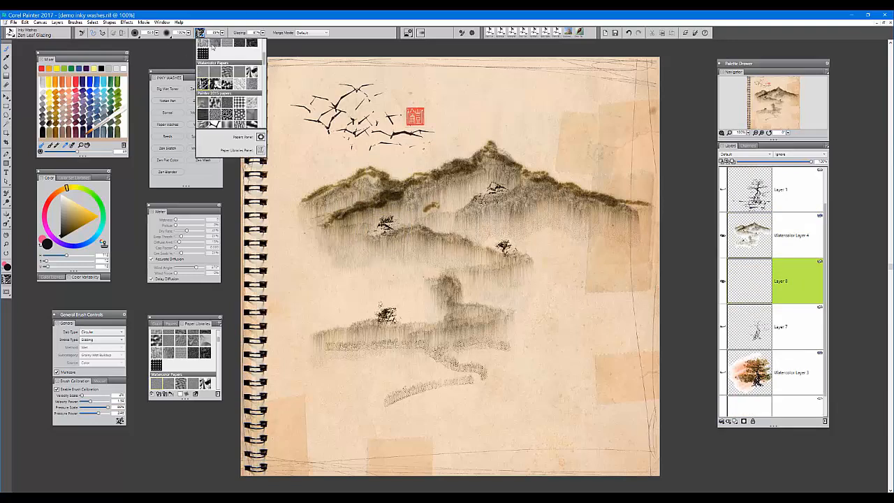
drag(264, 62, 259, 42)
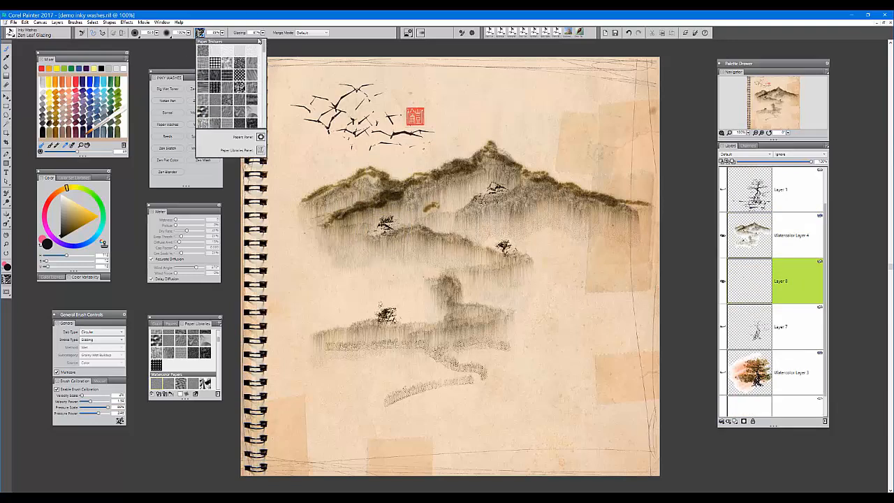
click(203, 51)
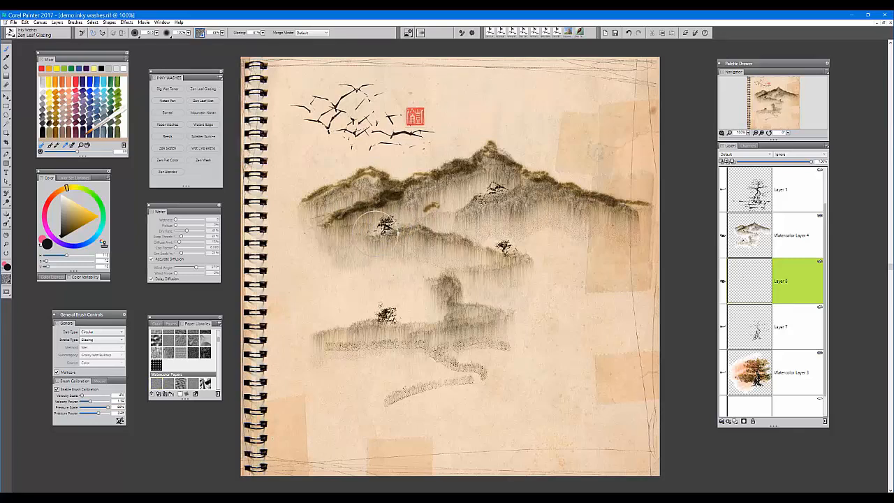
scroll(376, 233, up, 2)
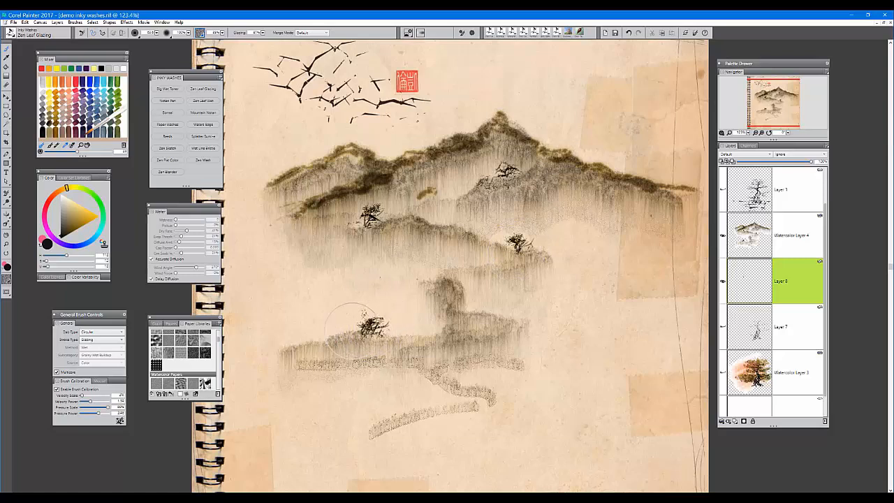
key(ctrl+0)
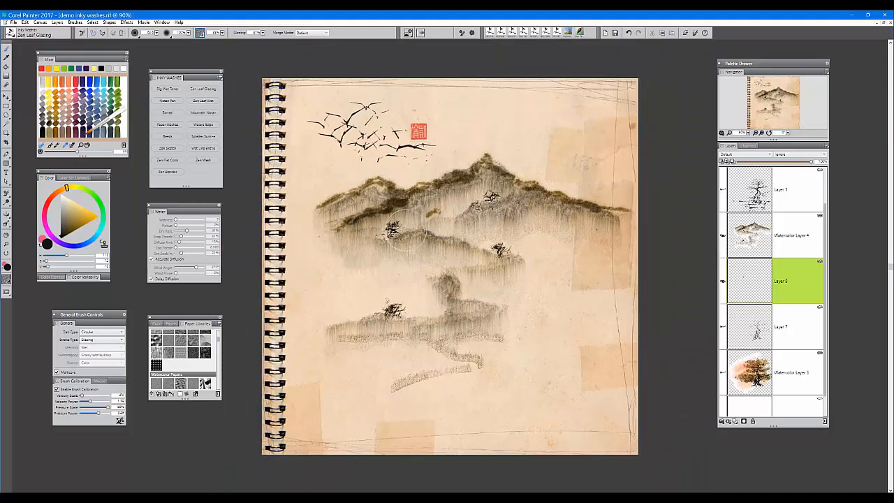
Step: Review the brush's Dab Stencil source options, and add a new layer above Watercolor Layer 4
click(788, 241)
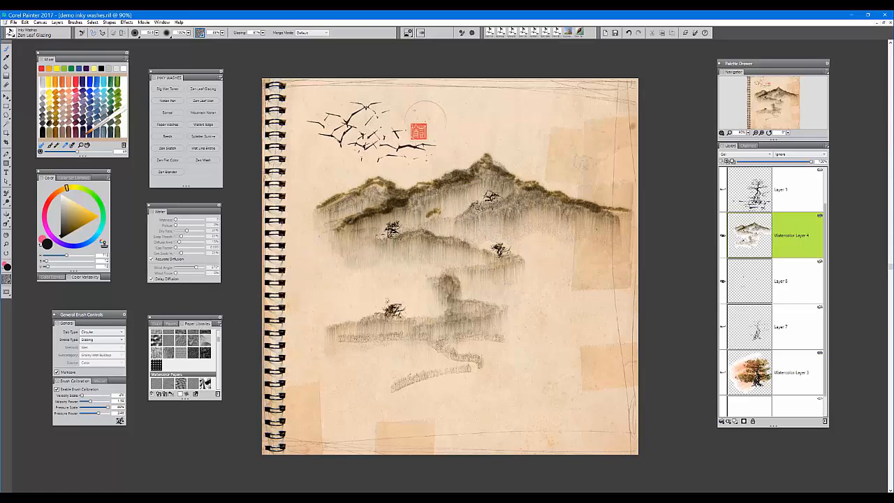
click(410, 33)
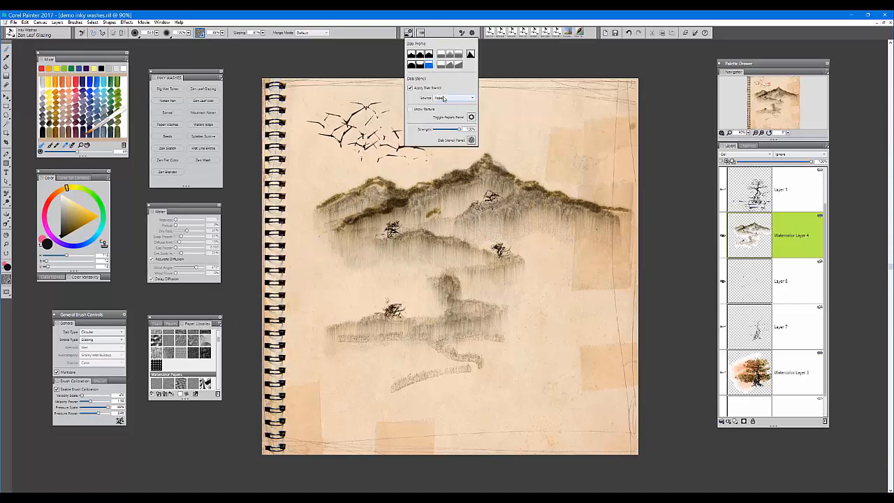
click(443, 98)
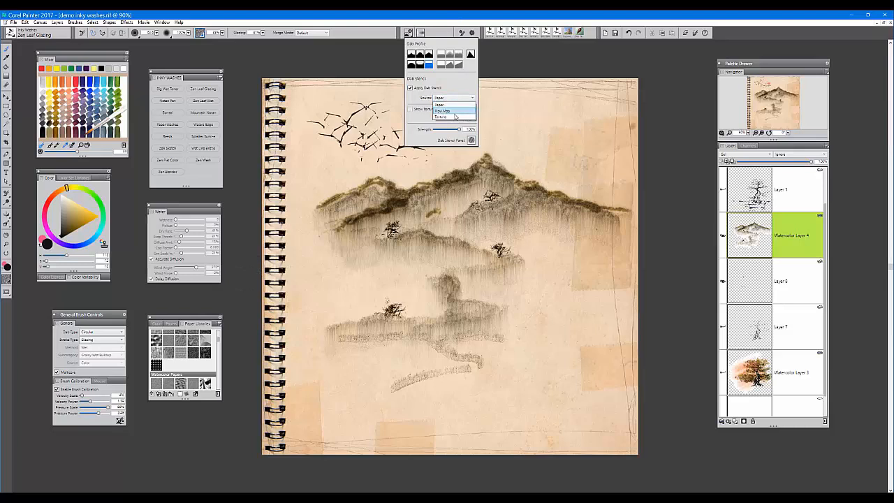
click(676, 115)
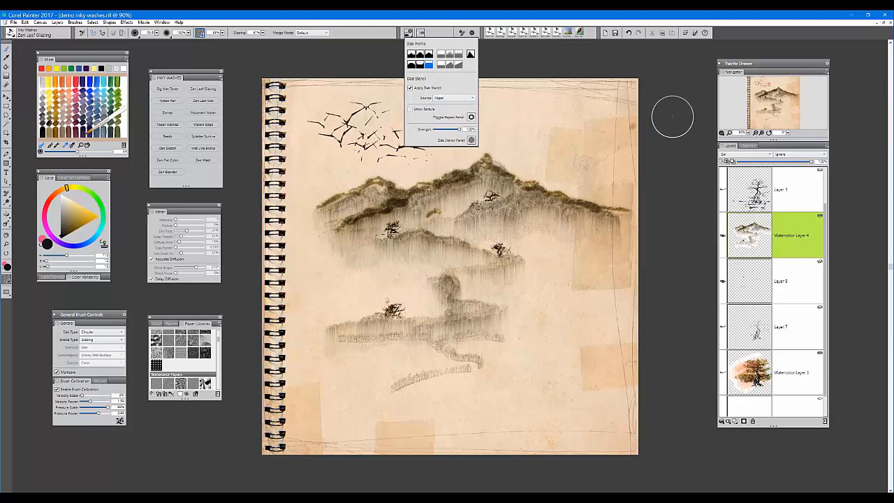
key(ctrl+v)
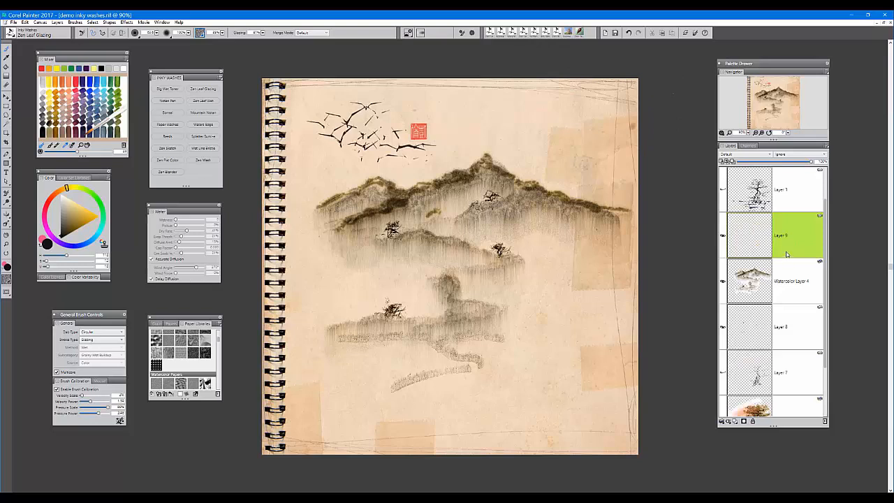
click(799, 280)
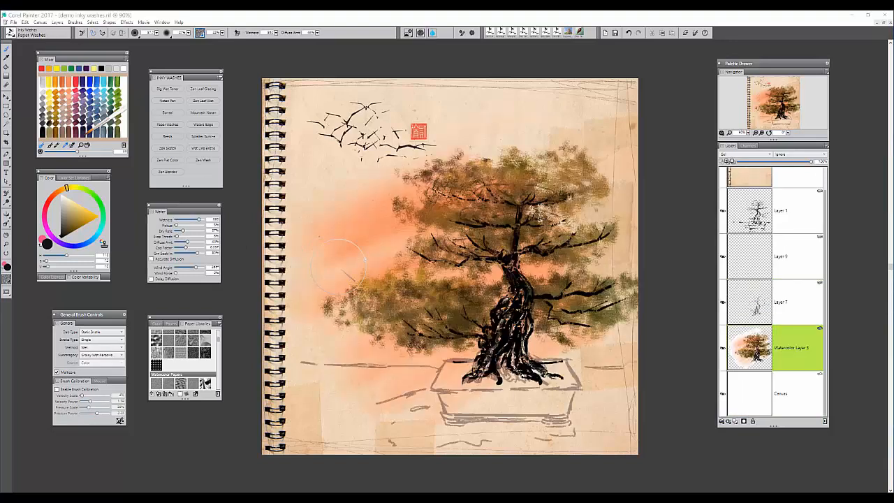
Step: Enable a Paper-sourced Dab Stencil for the Paper Washes brush, and paint dark grainy washes beside the bonsai's left foliage on Watercolor Layer 3
click(173, 127)
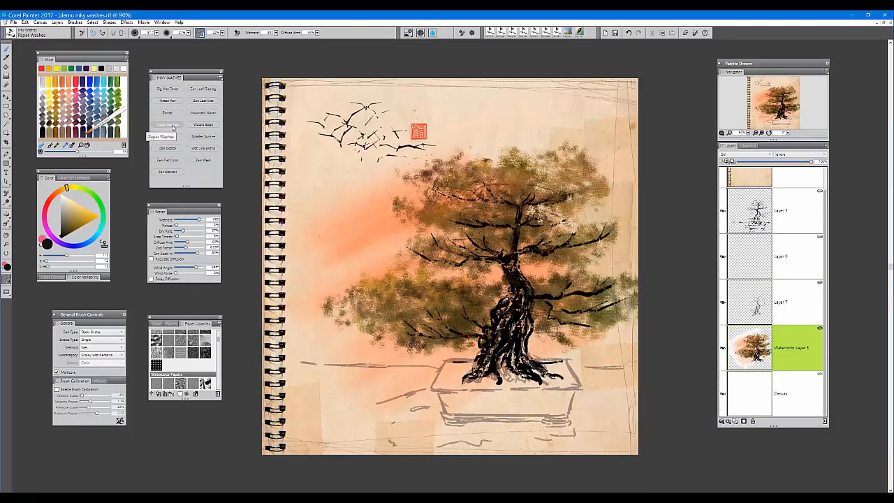
click(406, 33)
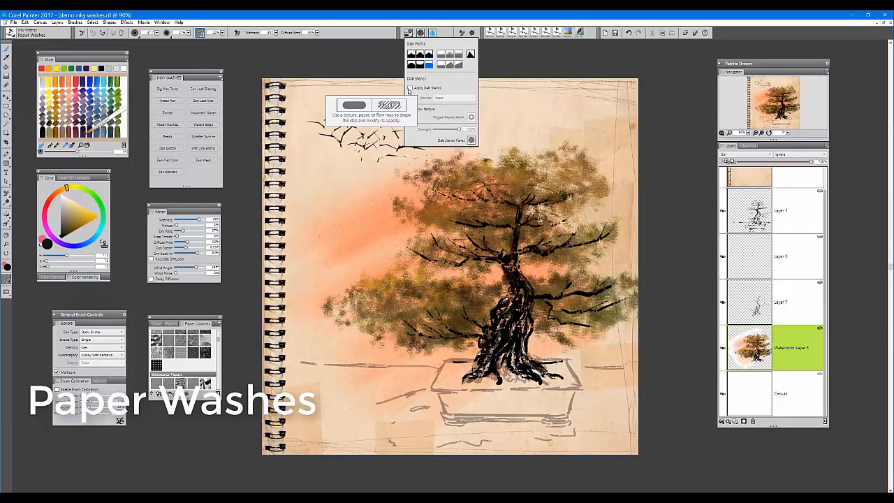
click(410, 88)
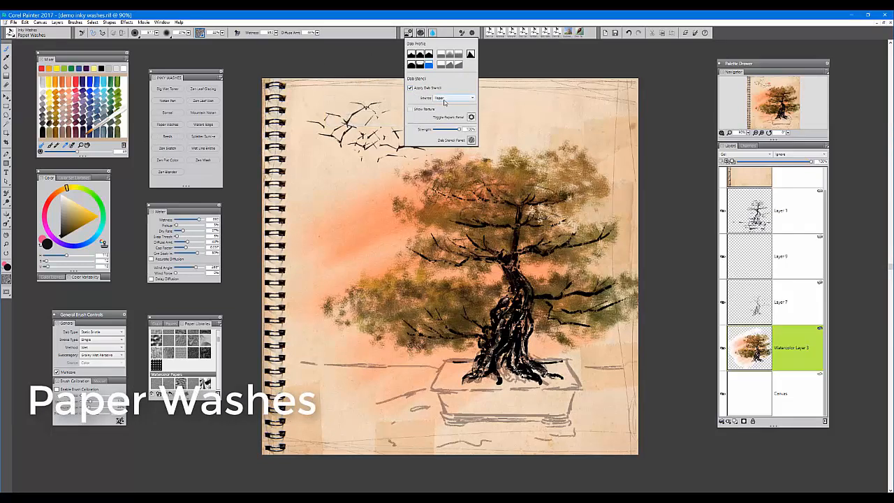
click(447, 99)
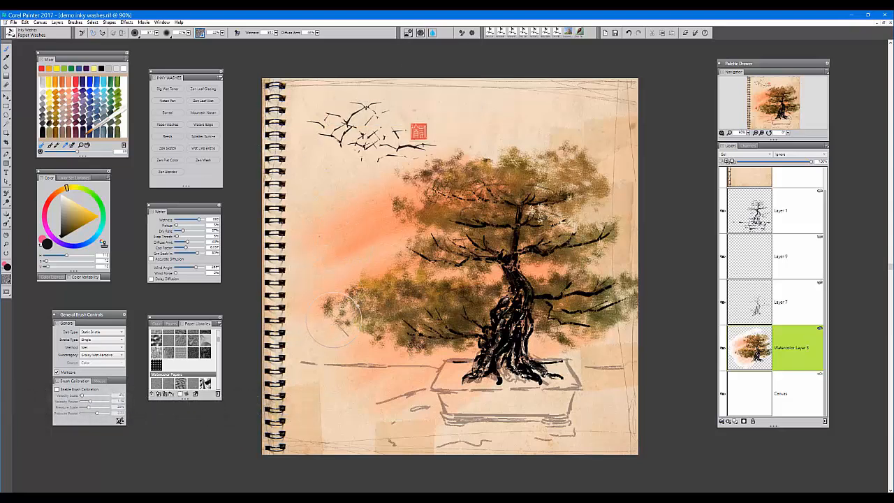
mouse_move(327, 337)
mouse_down()
mouse_move(369, 346)
mouse_move(322, 305)
mouse_move(370, 271)
mouse_move(372, 241)
mouse_move(355, 253)
mouse_move(328, 246)
mouse_move(340, 229)
mouse_move(390, 264)
mouse_move(356, 280)
mouse_up()
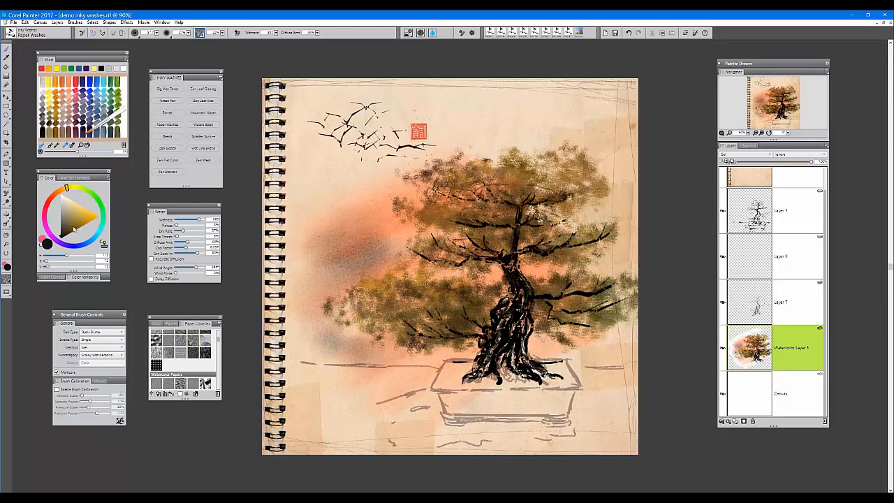
Step: Choose a dark blue, and paint a wavy paper-textured wash across the front of the bonsai pot
click(86, 242)
click(73, 221)
click(72, 228)
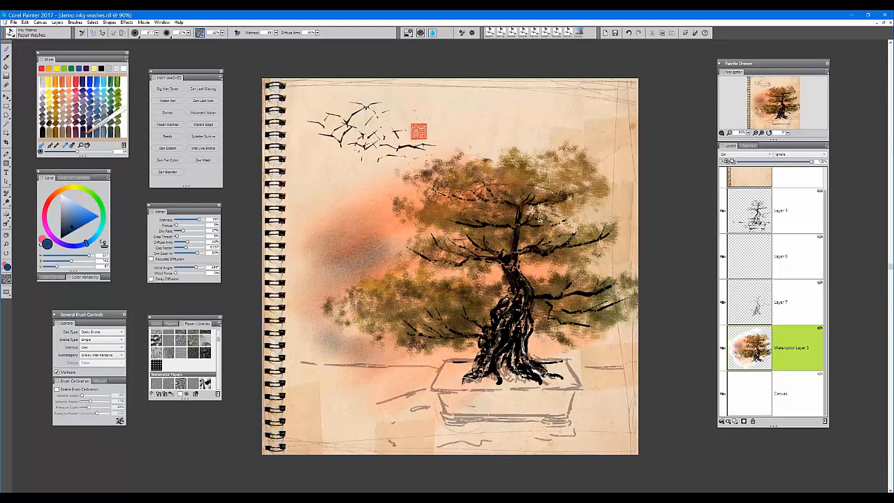
mouse_move(488, 401)
mouse_down()
mouse_move(542, 401)
mouse_move(464, 401)
mouse_move(494, 401)
mouse_up()
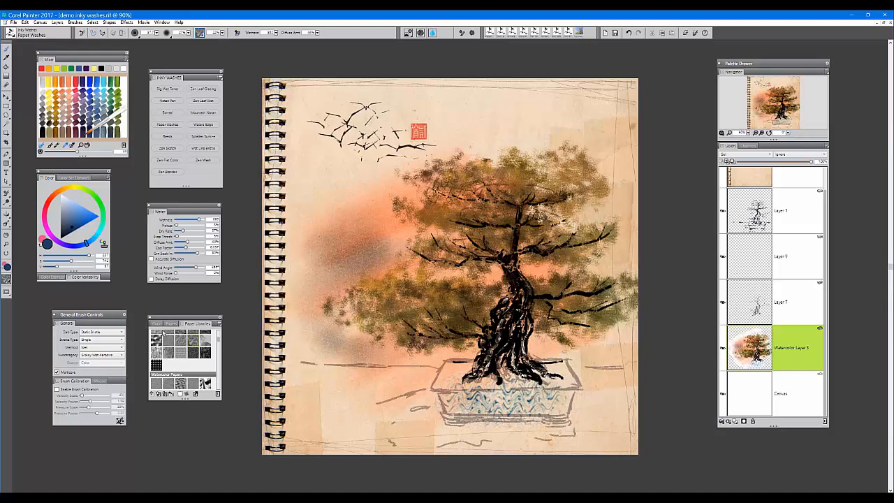
Step: Switch to another paper texture, and cover the front of the pot with brighter blue textured washes
click(157, 353)
mouse_move(474, 409)
mouse_down()
mouse_move(458, 407)
mouse_move(542, 406)
mouse_move(426, 403)
mouse_move(548, 408)
mouse_move(489, 412)
mouse_move(472, 401)
mouse_move(544, 404)
mouse_up()
click(85, 222)
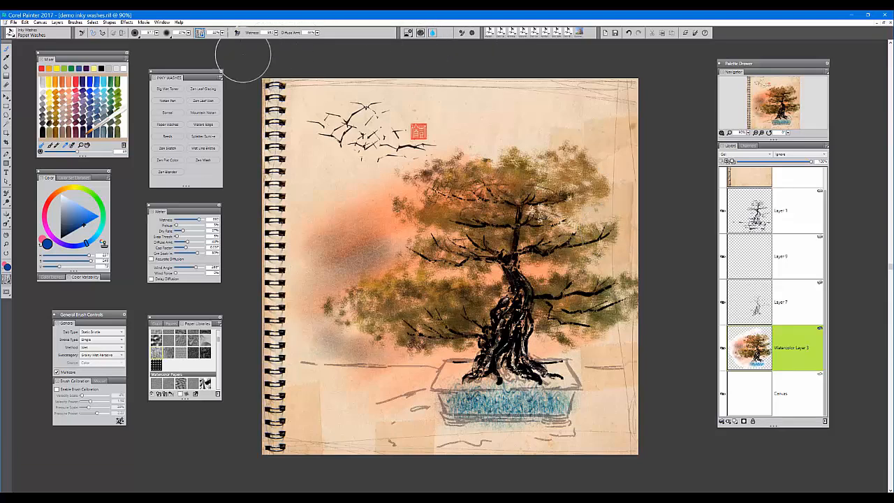
Step: Paint blue Waters Edge strokes along the pot's upper rim, behind the pot on both sides, and beneath its lower right edge
click(202, 125)
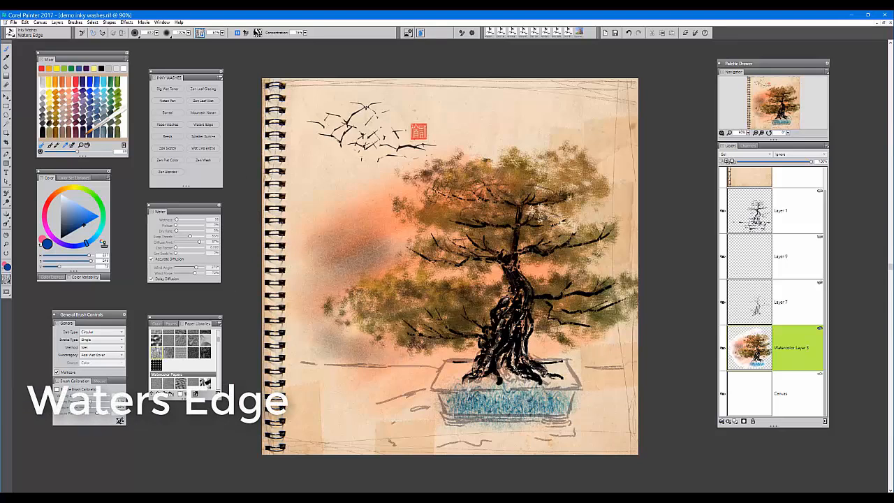
mouse_move(487, 388)
mouse_down()
mouse_move(464, 393)
mouse_move(565, 390)
mouse_up()
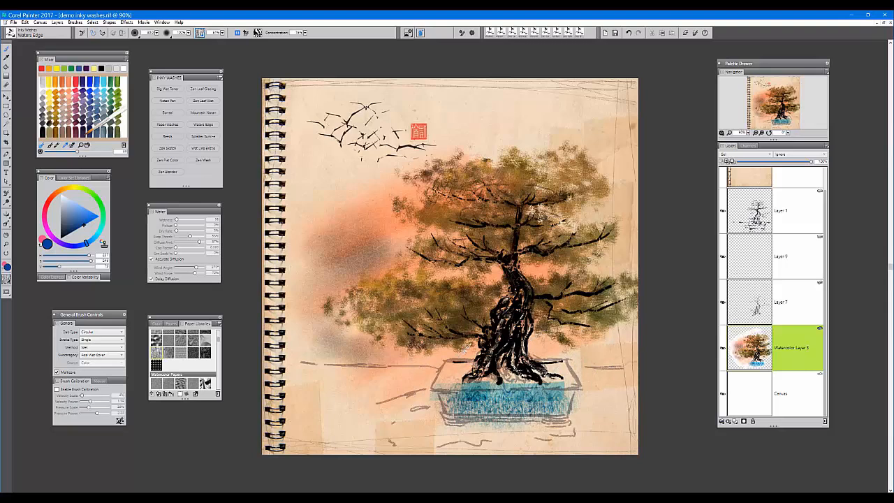
drag(470, 349, 378, 362)
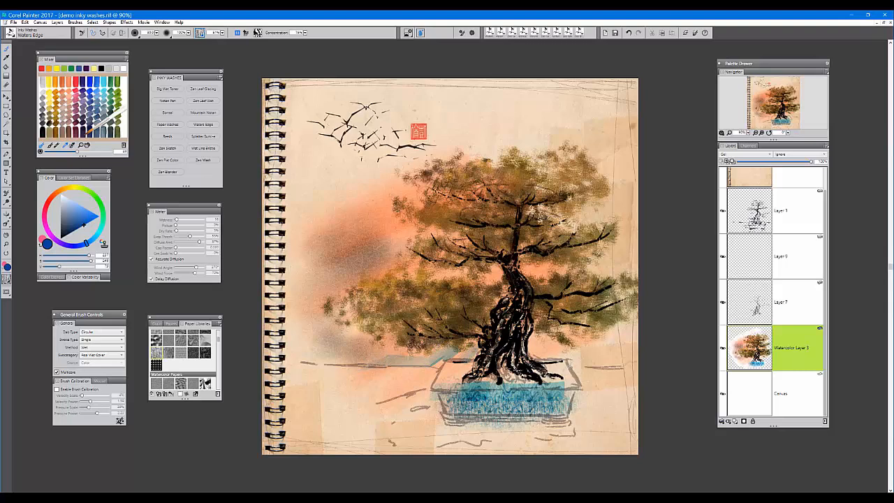
drag(620, 359, 573, 365)
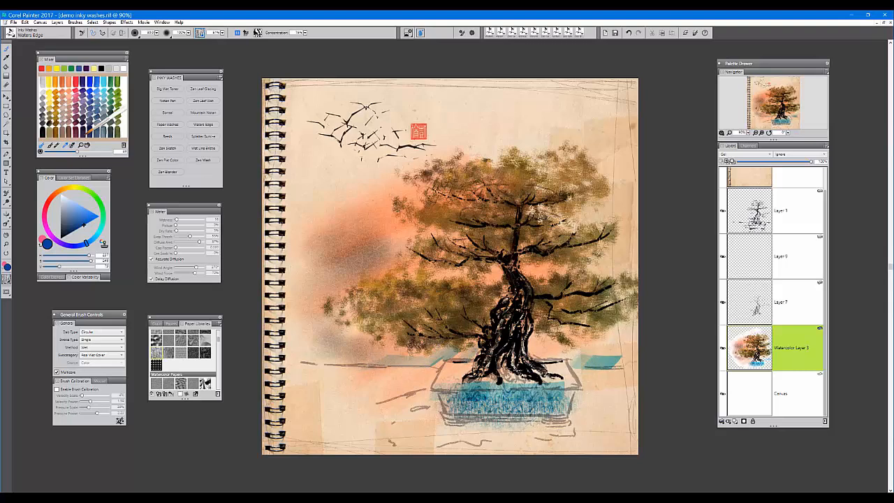
drag(529, 425, 582, 421)
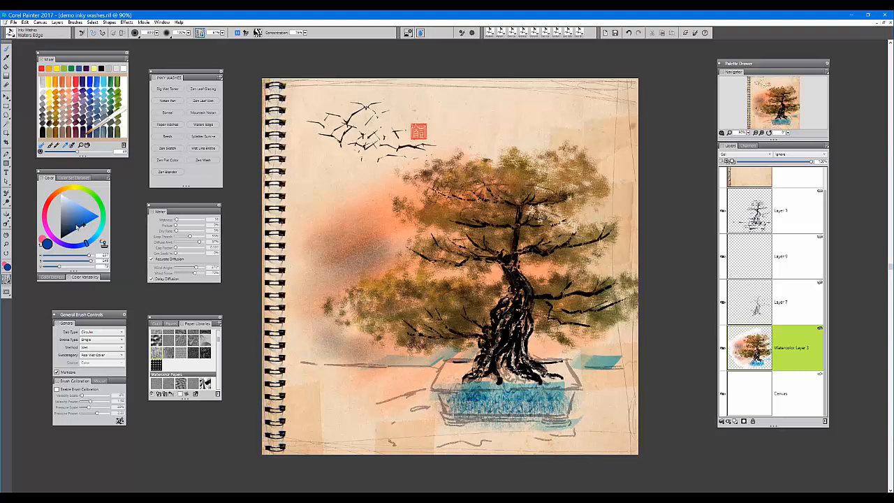
Step: Choose a dark blue-gray, and paint a Waters Edge shadow stroke beneath the pot, extending to the page's right edge
drag(77, 225, 66, 232)
mouse_move(481, 428)
mouse_down()
mouse_move(608, 417)
mouse_move(577, 427)
mouse_move(630, 425)
mouse_up()
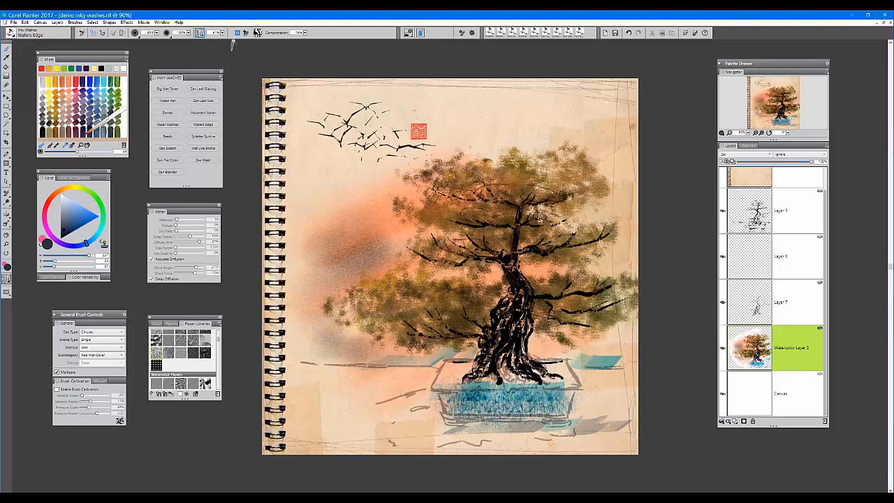
Step: Apply a Dab Stencil to the Waters Edge brush, and paint dark textured strokes over the pot's front and right side and along the background line
click(408, 34)
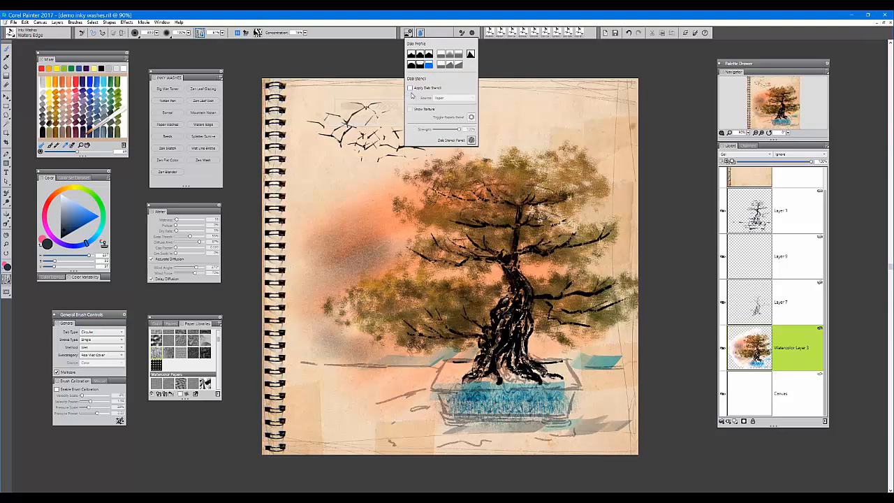
click(411, 88)
click(447, 98)
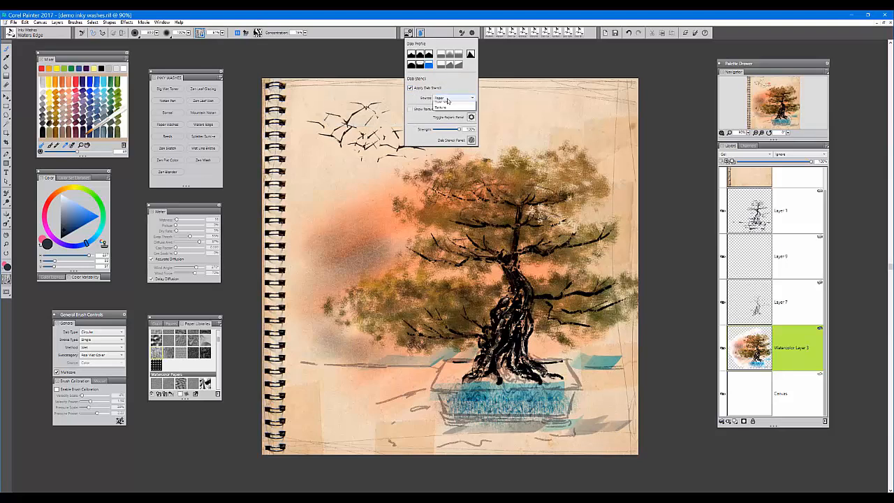
click(446, 106)
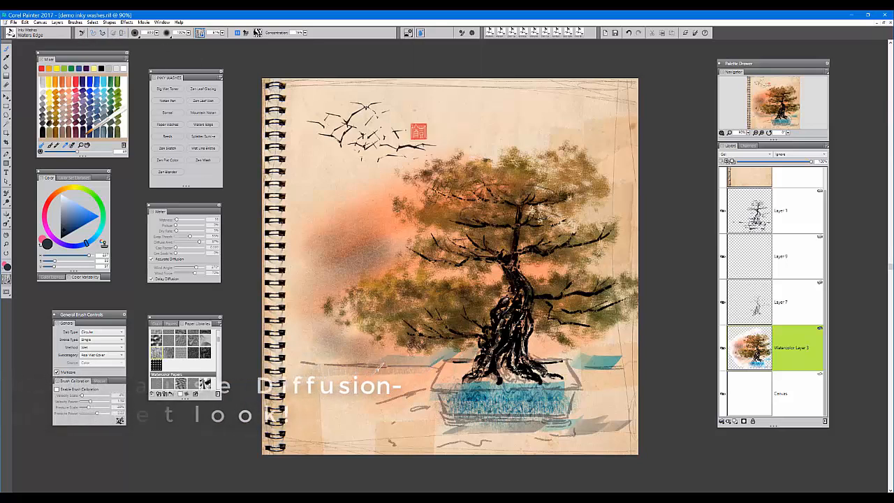
mouse_move(457, 408)
mouse_down()
mouse_move(445, 399)
mouse_move(455, 418)
mouse_move(446, 399)
mouse_move(484, 405)
mouse_move(448, 398)
mouse_move(554, 412)
mouse_up()
drag(593, 364, 624, 364)
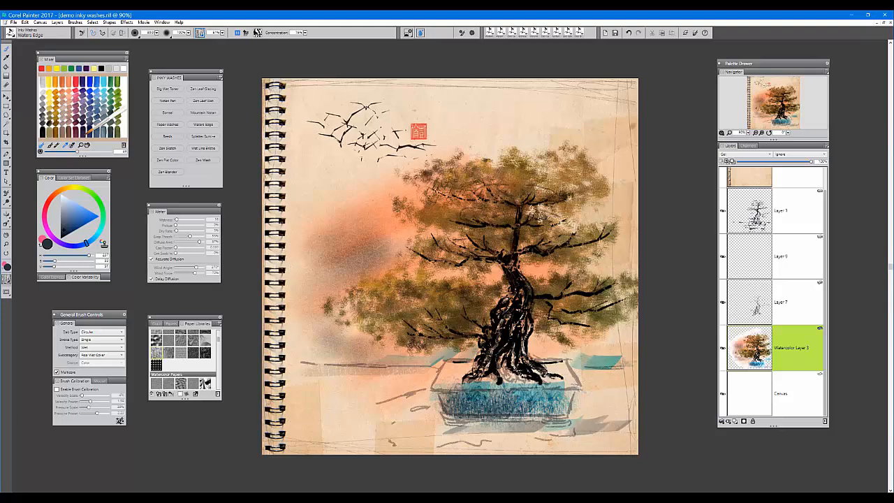
drag(580, 388, 573, 413)
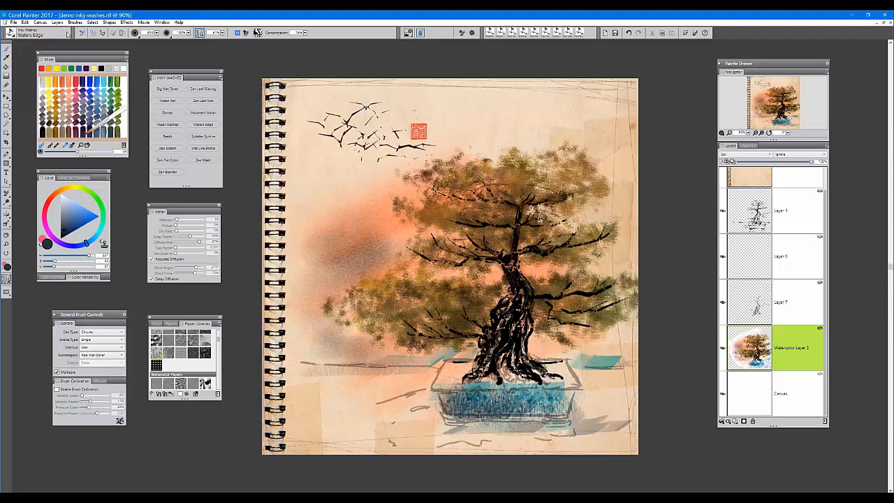
Step: Use the Zen Blender brush with brown to work texture into the soil, the pot's front and the bonsai's foliage
click(175, 137)
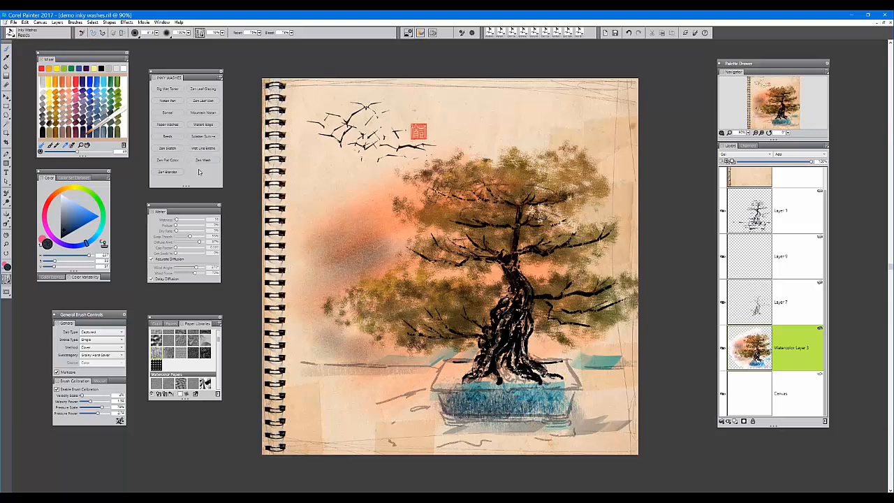
click(169, 172)
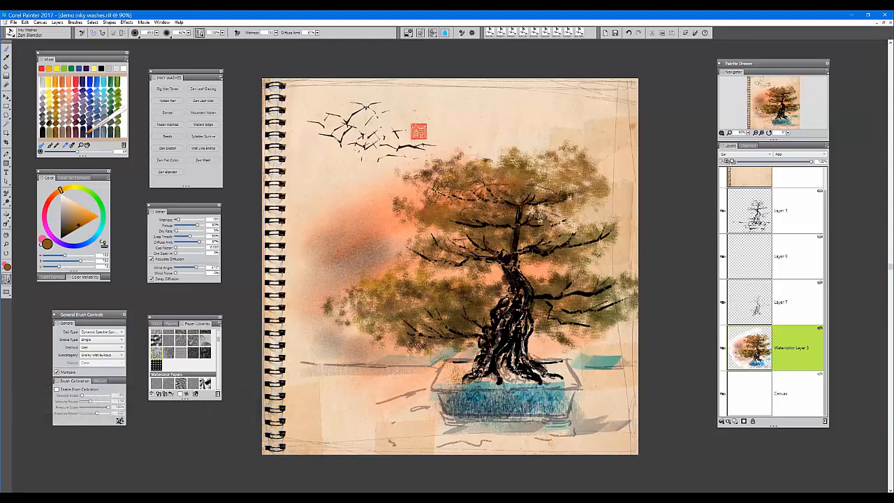
mouse_move(461, 395)
mouse_down()
mouse_move(499, 395)
mouse_move(454, 386)
mouse_move(563, 383)
mouse_move(552, 369)
mouse_move(554, 383)
mouse_move(524, 391)
mouse_move(468, 389)
mouse_up()
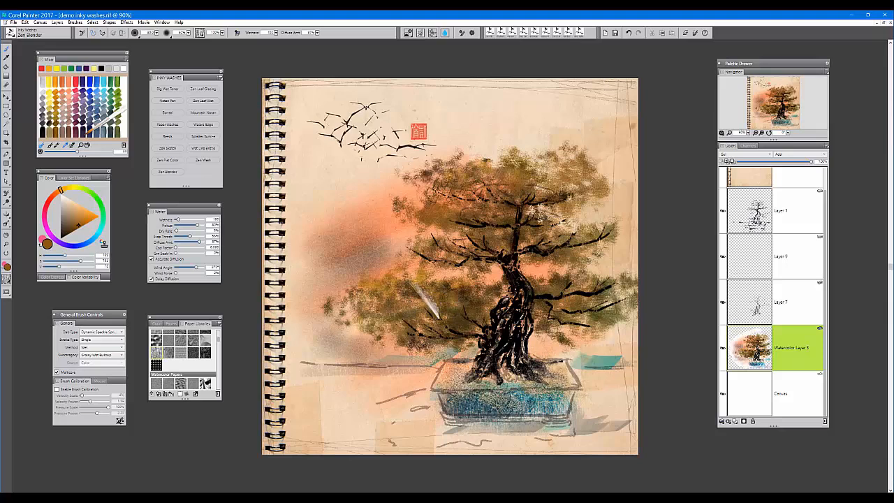
mouse_move(403, 325)
mouse_down()
mouse_move(412, 311)
mouse_move(454, 295)
mouse_move(426, 297)
mouse_move(461, 319)
mouse_up()
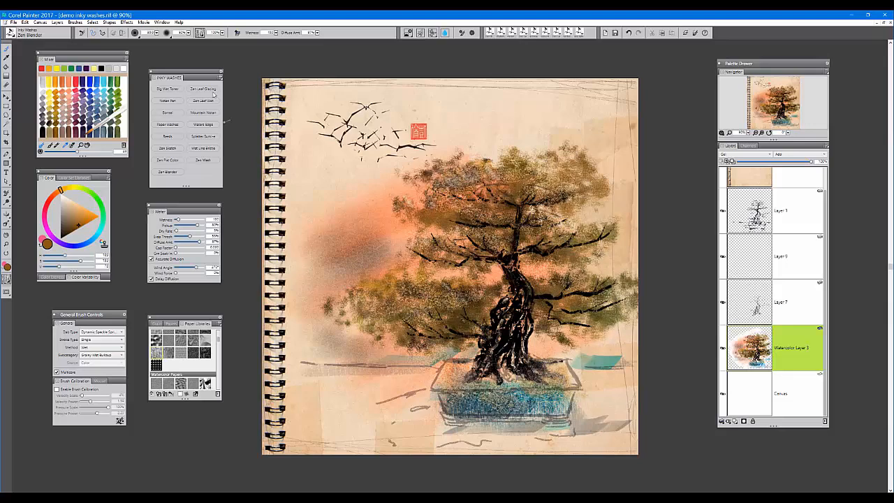
Step: Paint grassy Reeds strokes in ochre tones over the soil around the base of the trunk
click(168, 136)
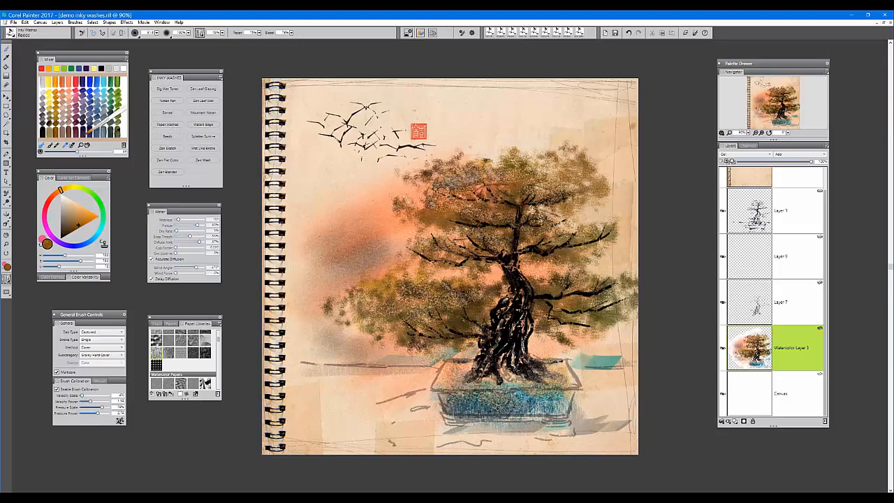
click(120, 130)
mouse_move(469, 367)
mouse_down()
mouse_move(458, 370)
mouse_move(468, 385)
mouse_move(464, 350)
mouse_move(467, 376)
mouse_move(457, 371)
mouse_move(444, 381)
mouse_move(475, 371)
mouse_move(552, 375)
mouse_move(577, 361)
mouse_move(523, 379)
mouse_up()
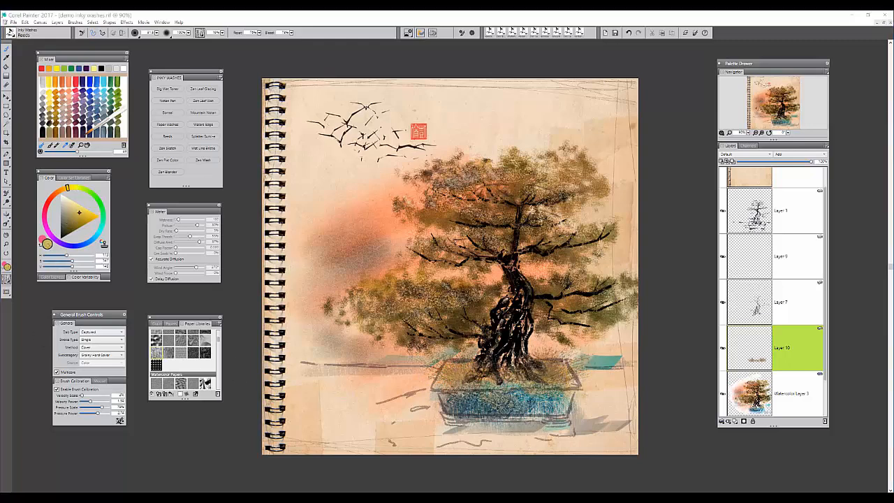
Step: Try Reeds strokes in ochre and a darker shade on the background left of the bonsai
click(322, 243)
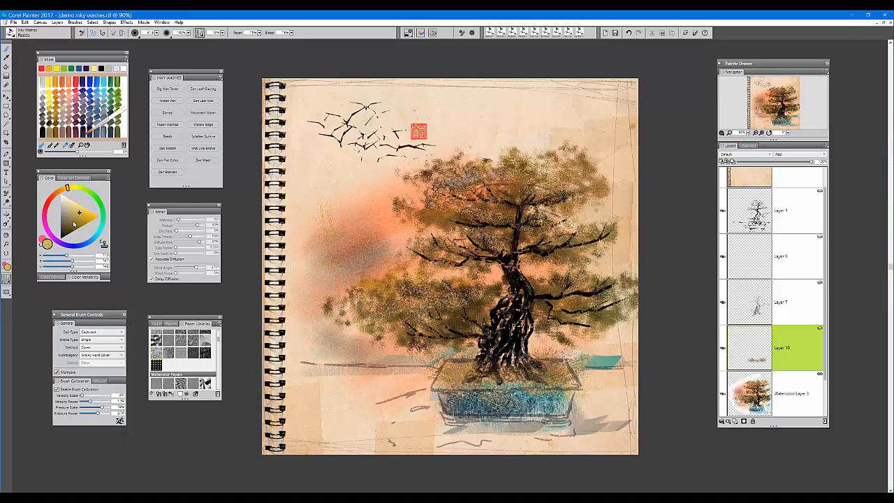
drag(73, 223, 74, 235)
mouse_move(317, 231)
mouse_down()
mouse_move(333, 202)
mouse_move(323, 244)
mouse_move(337, 213)
mouse_move(328, 245)
mouse_up()
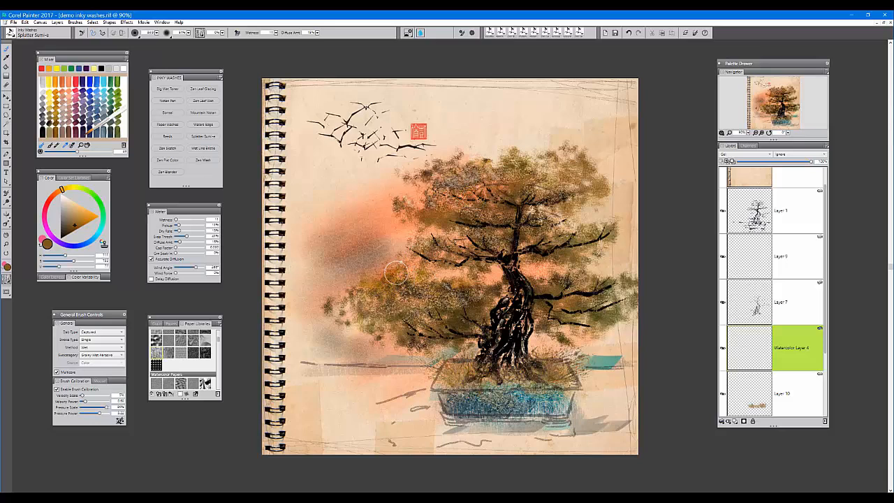
Step: Scatter brown Splatter Sumi-e dots over the bonsai's left, upper and right foliage on a watercolor layer
drag(412, 290, 404, 315)
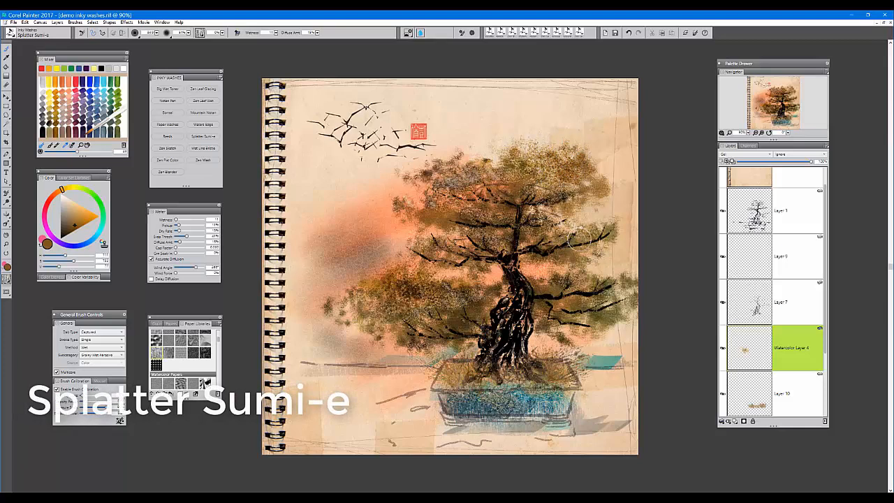
mouse_move(586, 287)
mouse_down()
mouse_move(553, 314)
mouse_move(607, 320)
mouse_move(584, 324)
mouse_up()
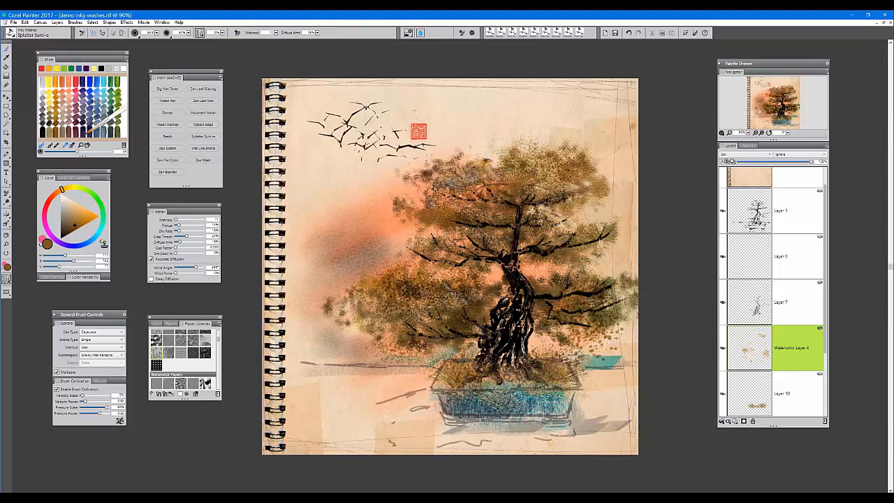
Step: Sample black from the trunk on Layer 7, and paint Wet Line Bristle strokes along the right branches and down the root at the pot
click(203, 148)
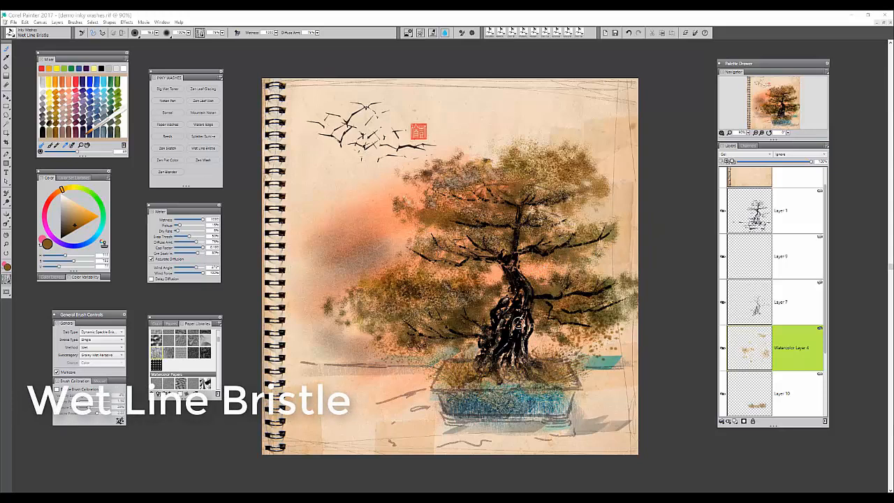
click(794, 312)
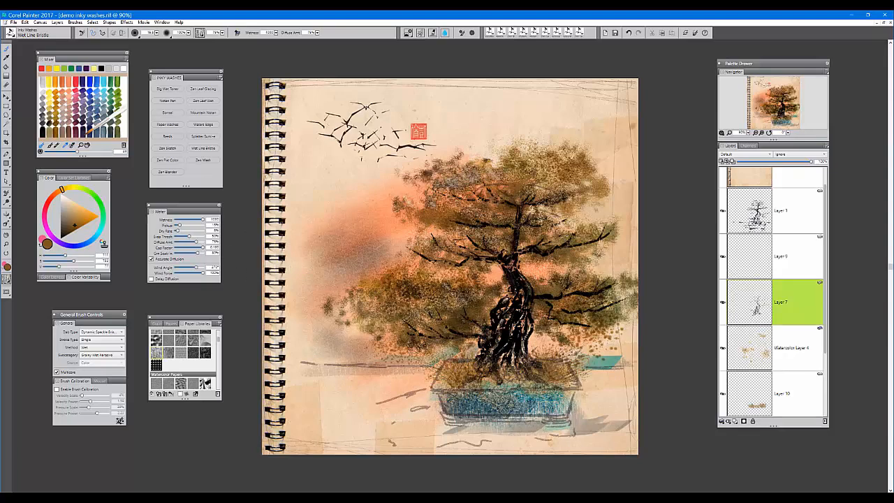
alt+click(517, 279)
alt+click(517, 280)
alt+click(517, 279)
alt+click(517, 280)
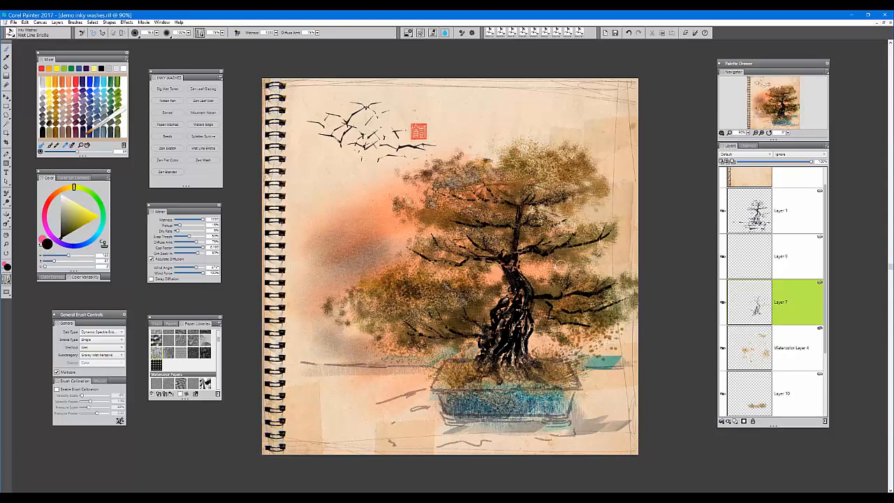
drag(532, 300, 615, 294)
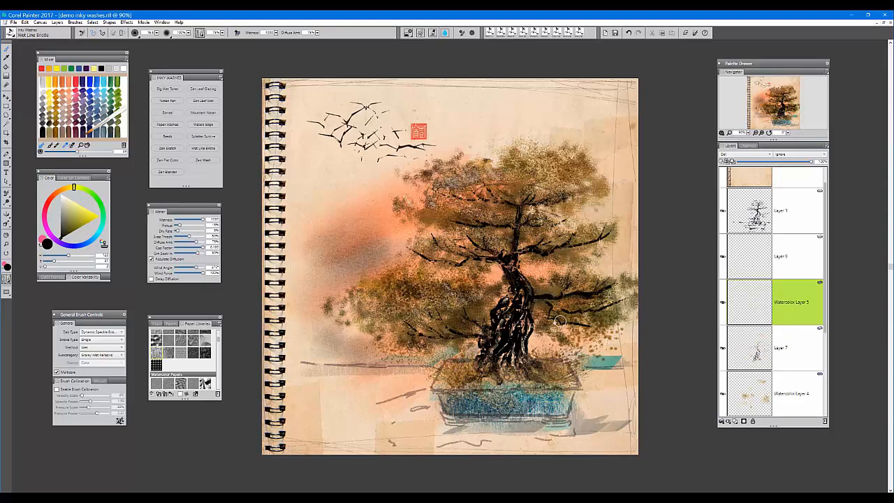
drag(482, 363, 504, 389)
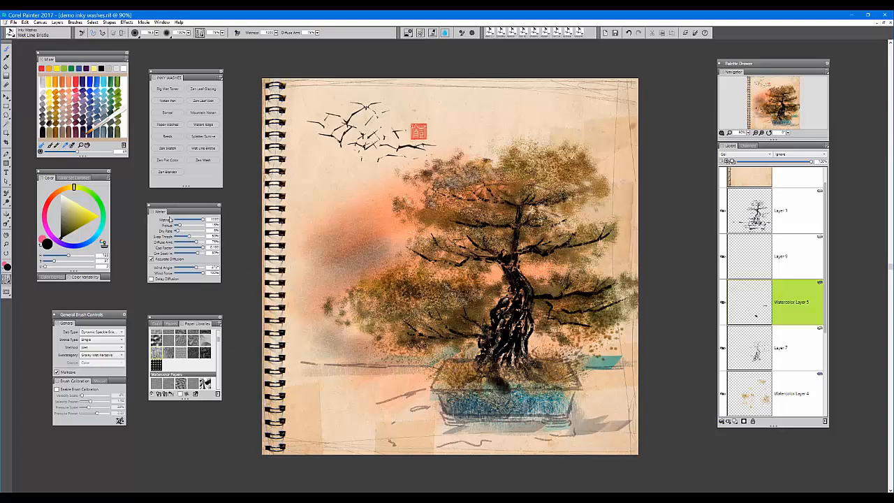
Step: Sample muted colors from the pot and its surroundings, and paint Wet Line Bristle shadow strokes beneath the pot to both sides
drag(194, 207, 202, 207)
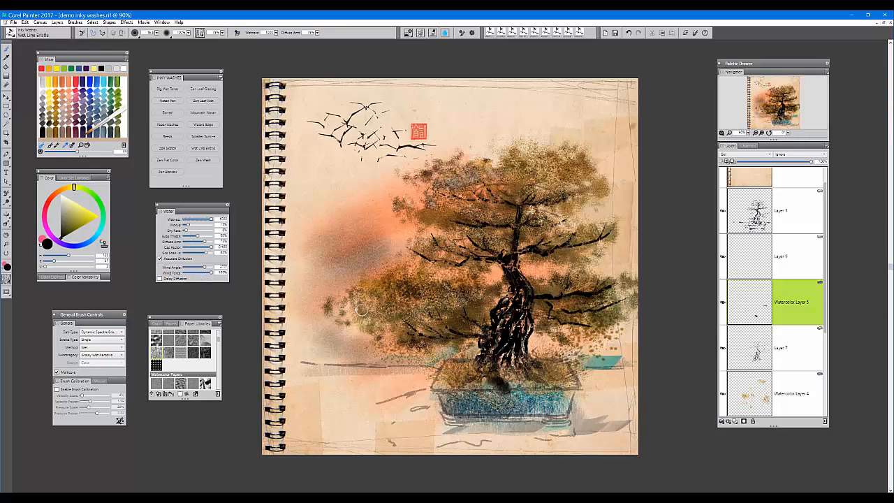
drag(471, 411, 463, 409)
alt+click(465, 414)
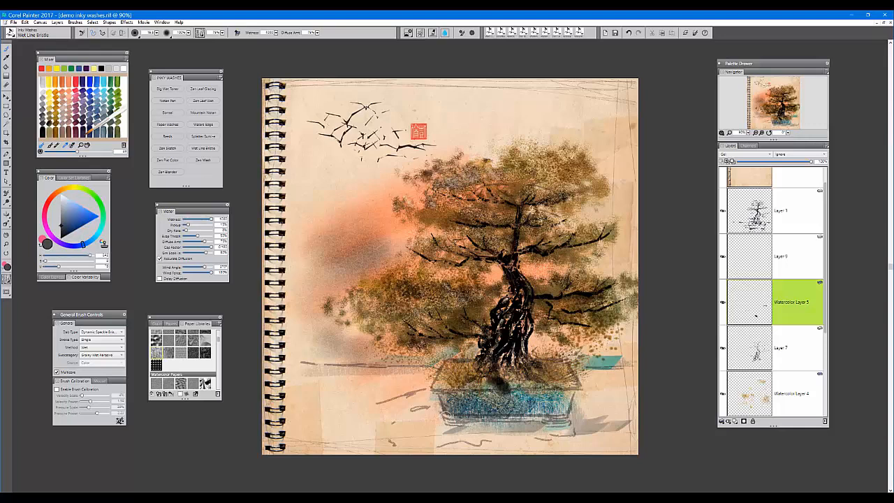
mouse_move(508, 417)
mouse_down()
mouse_move(599, 419)
mouse_move(580, 433)
mouse_move(628, 435)
mouse_up()
alt+click(571, 430)
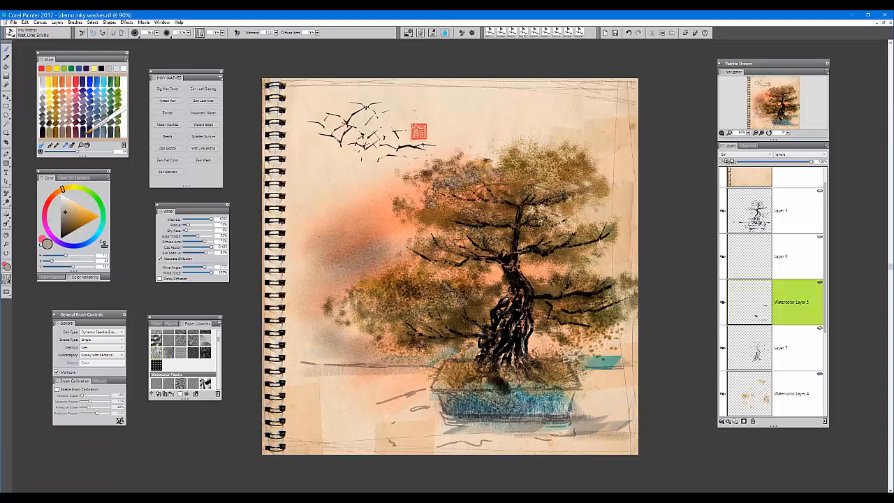
alt+click(608, 365)
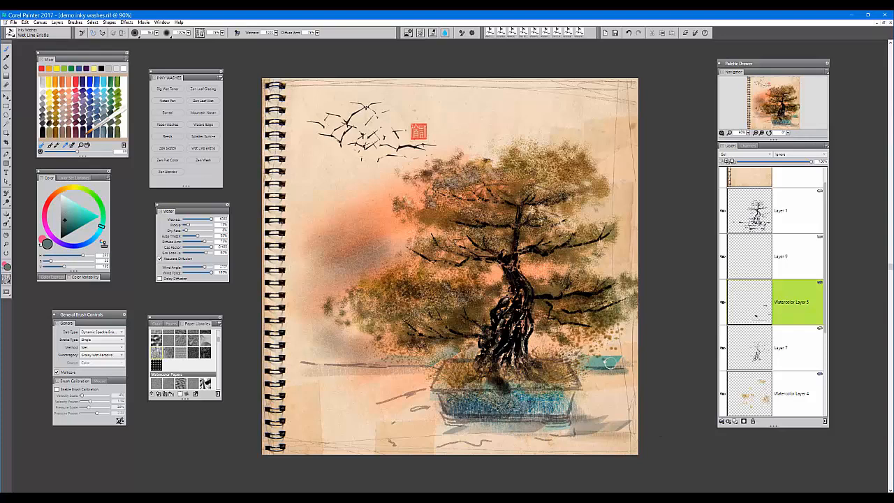
drag(527, 422, 361, 424)
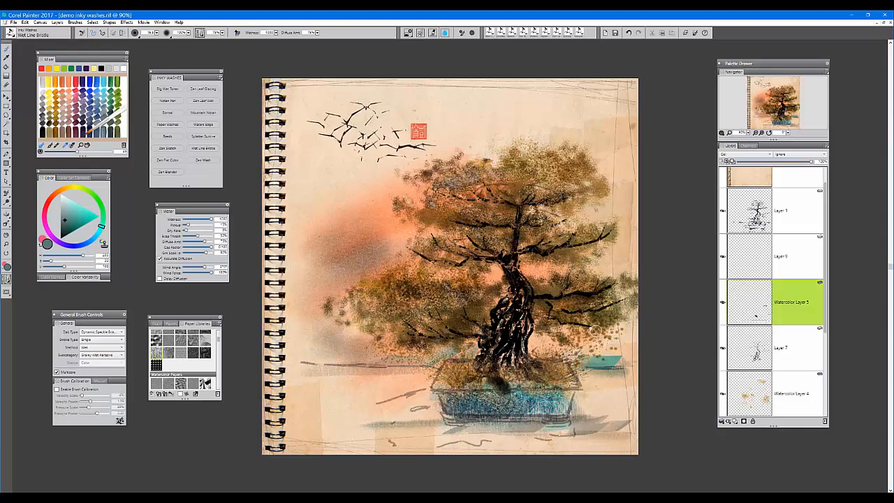
Step: Sample a dark olive, and paint a Wet Line Bristle stroke across the pot's front rim below the roots
alt+click(509, 338)
alt+click(482, 391)
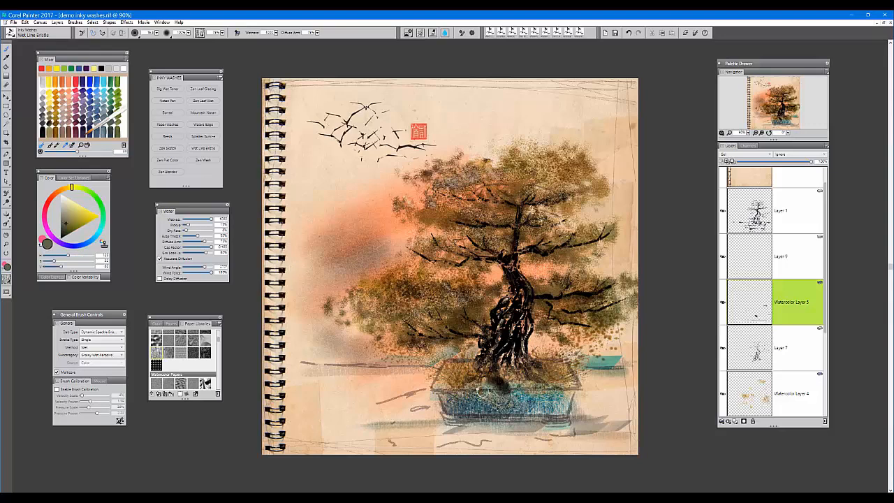
mouse_move(482, 391)
mouse_down()
mouse_move(555, 389)
mouse_move(484, 391)
mouse_move(509, 395)
mouse_up()
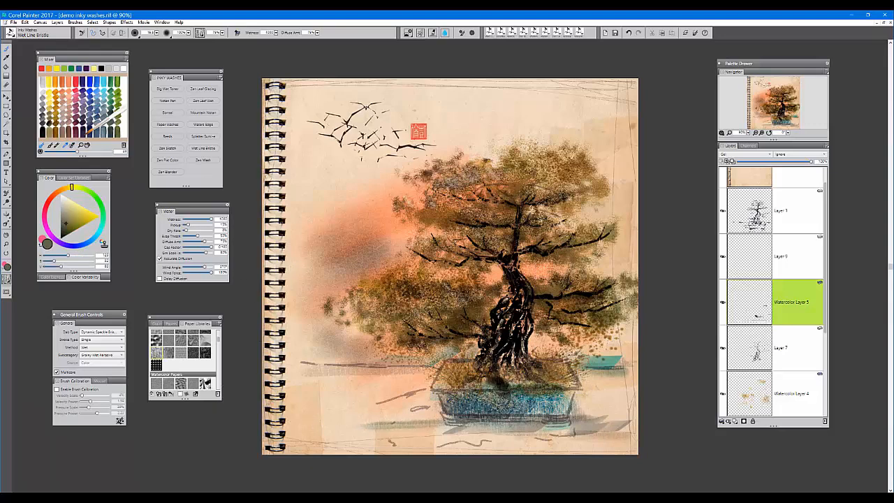
Step: Try thin and broad wavy Zen Sketch strokes on the background left of the bonsai
click(167, 148)
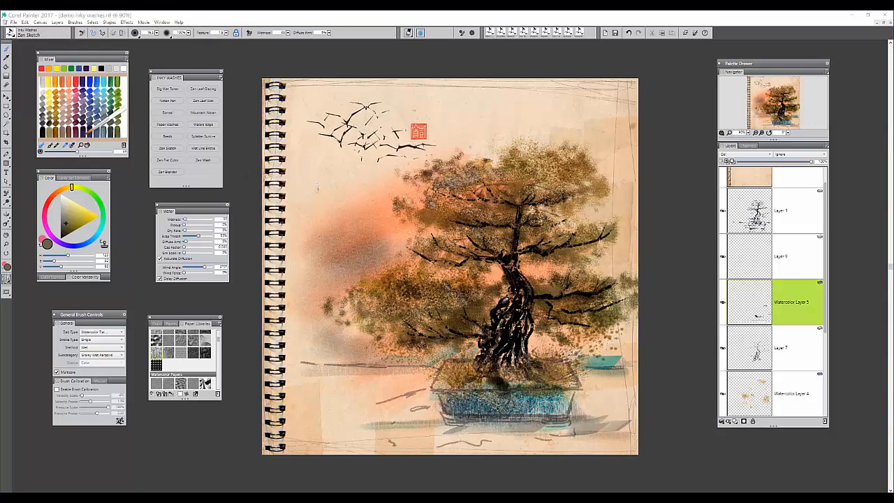
mouse_move(317, 187)
mouse_down()
mouse_move(323, 203)
mouse_move(307, 230)
mouse_up()
drag(353, 185, 332, 228)
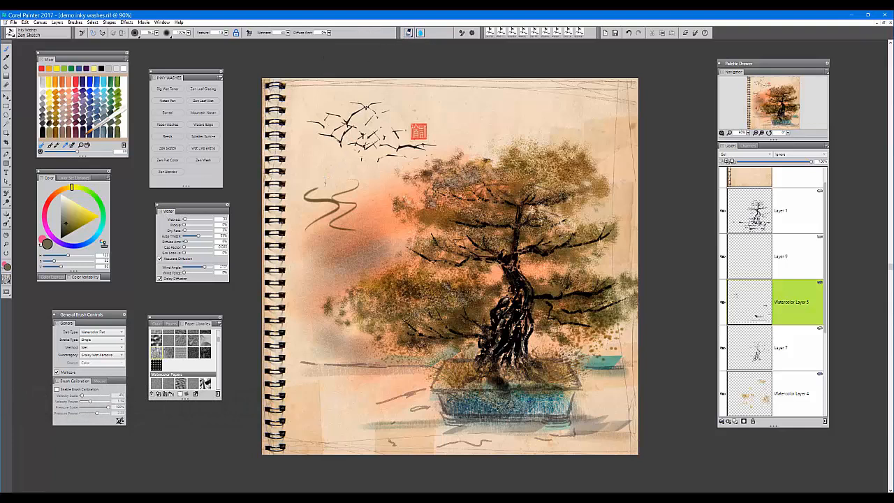
drag(322, 202, 315, 250)
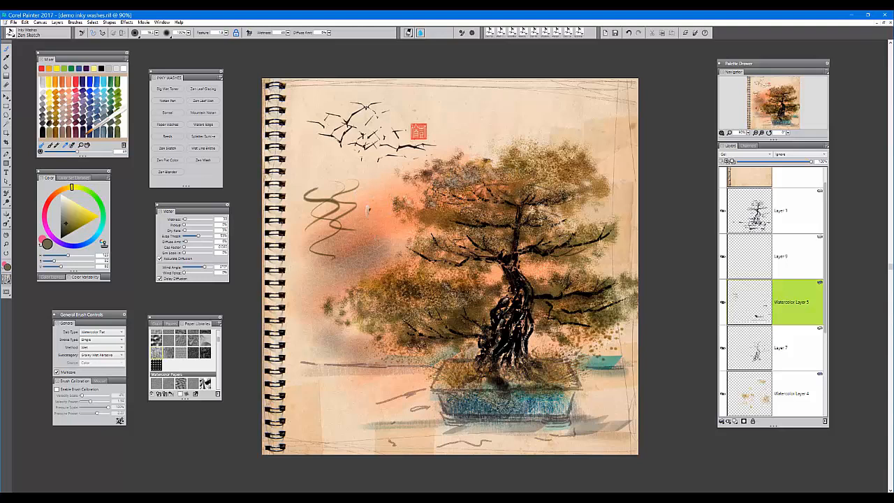
mouse_move(363, 232)
mouse_down()
mouse_move(358, 252)
mouse_move(316, 293)
mouse_up()
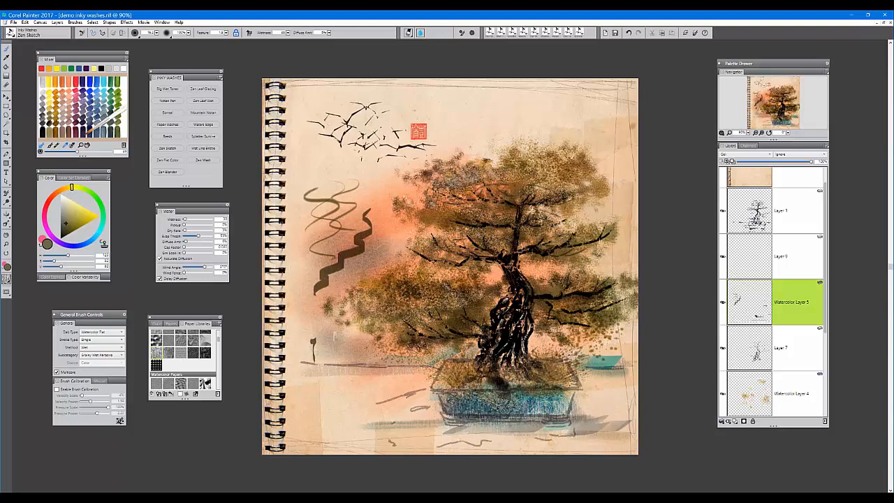
drag(315, 347, 335, 338)
drag(312, 344, 319, 362)
Step: Undo all Zen Sketch test strokes left of the bonsai
key(ctrl+z)
key(ctrl+z)
key(ctrl+z)
key(ctrl+z)
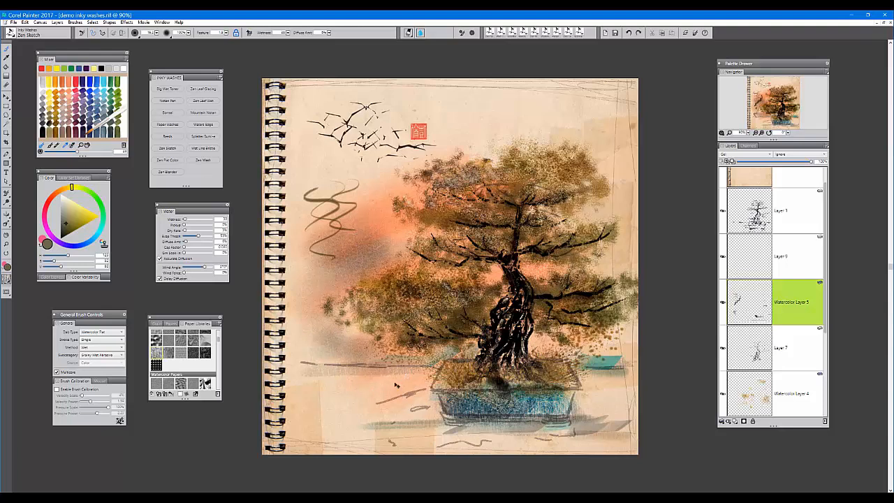
key(ctrl+z)
key(ctrl+z)
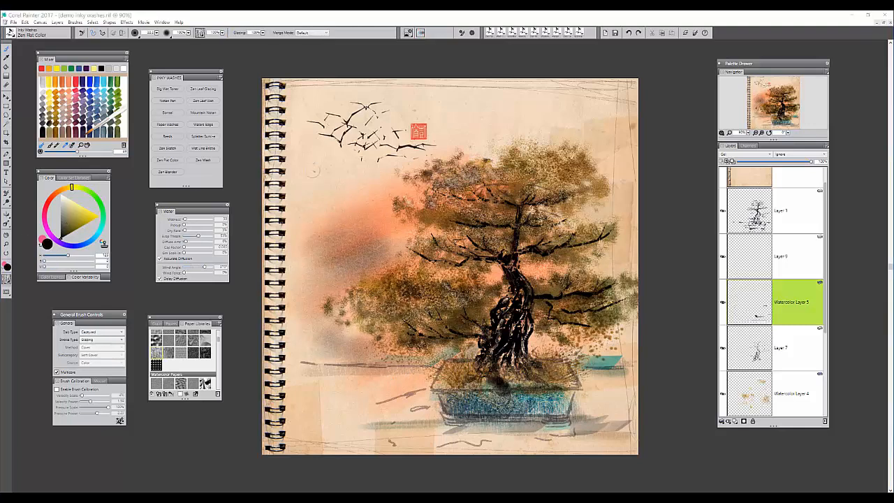
Step: Make Layer 10 the active layer for painting with the Zen Flat Color brush
click(311, 187)
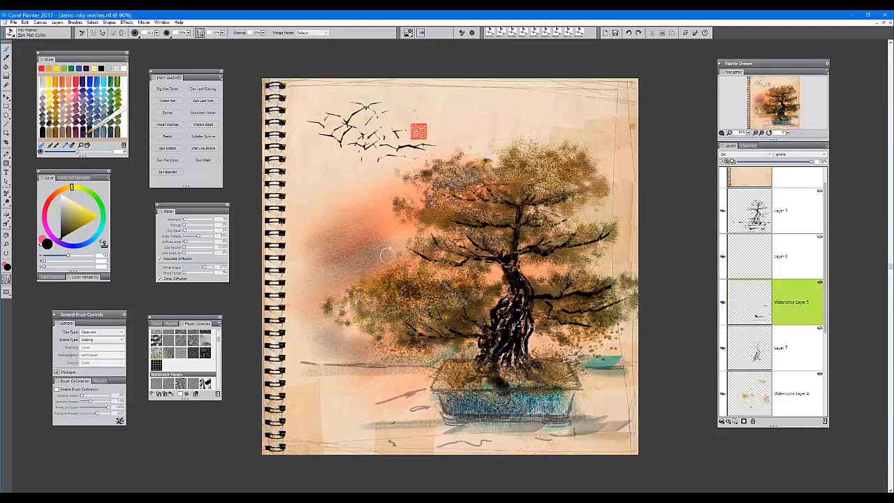
click(793, 393)
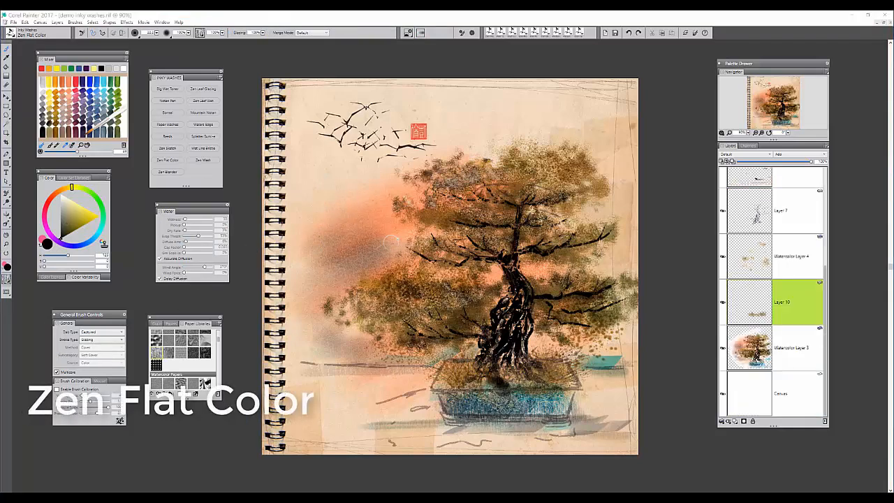
Step: Try black Zen Flat Color squiggles on the background left of the bonsai, and open the dab profile and stencil options
click(316, 242)
drag(316, 245, 328, 267)
mouse_move(333, 228)
mouse_down()
mouse_move(349, 224)
mouse_move(354, 267)
mouse_up()
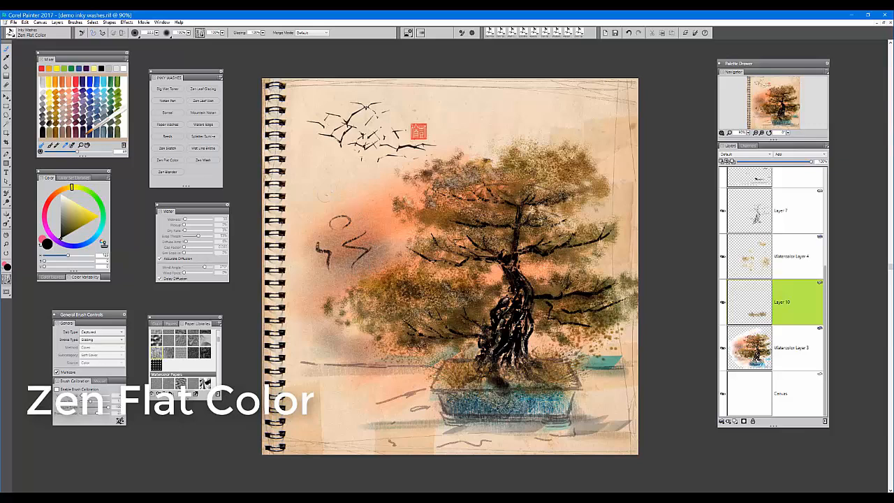
mouse_move(334, 194)
mouse_down()
mouse_move(340, 228)
mouse_move(372, 229)
mouse_move(372, 260)
mouse_up()
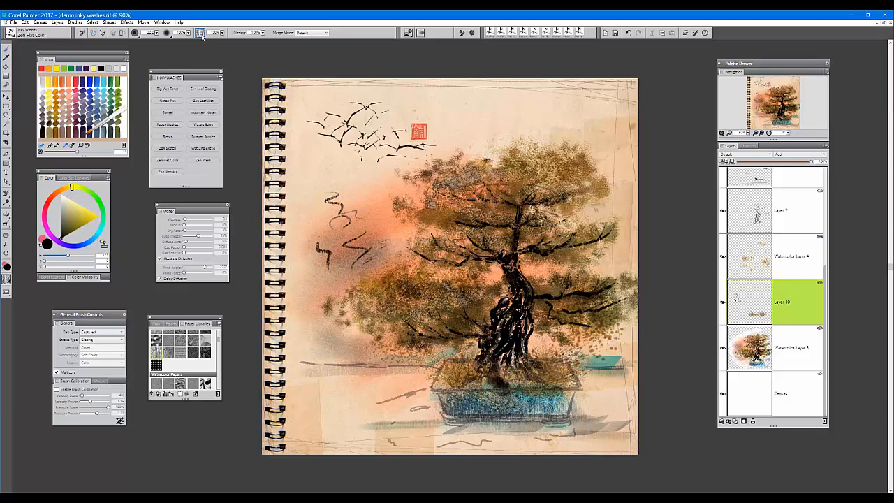
click(409, 33)
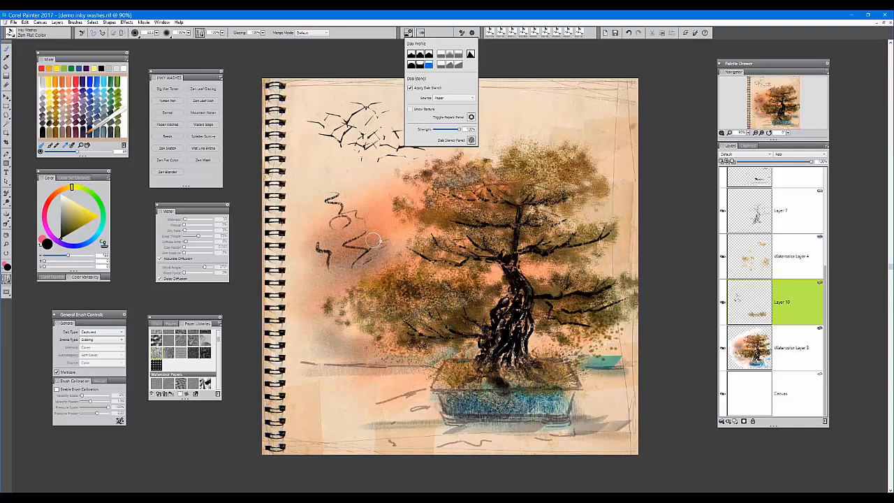
drag(374, 241, 383, 250)
Step: Undo all Zen Flat Color test strokes left of the bonsai and dismiss the dab options
key(ctrl+z)
key(ctrl+z)
key(ctrl+z)
key(ctrl+z)
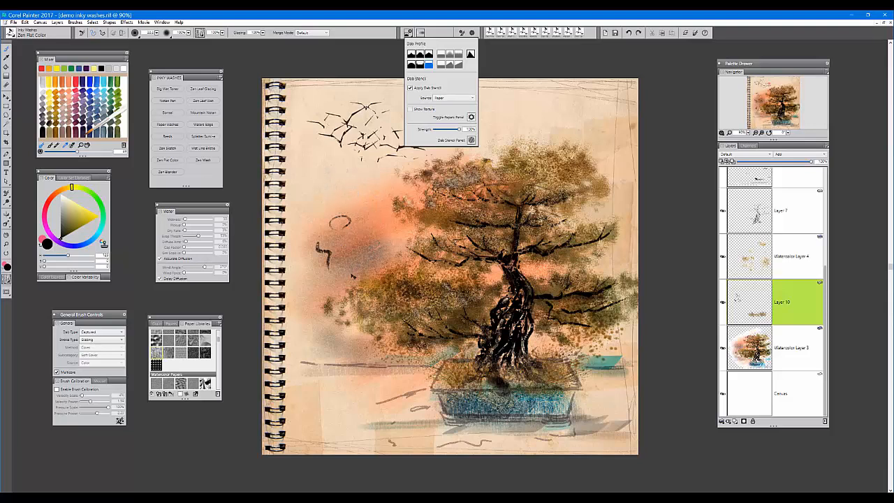
click(524, 70)
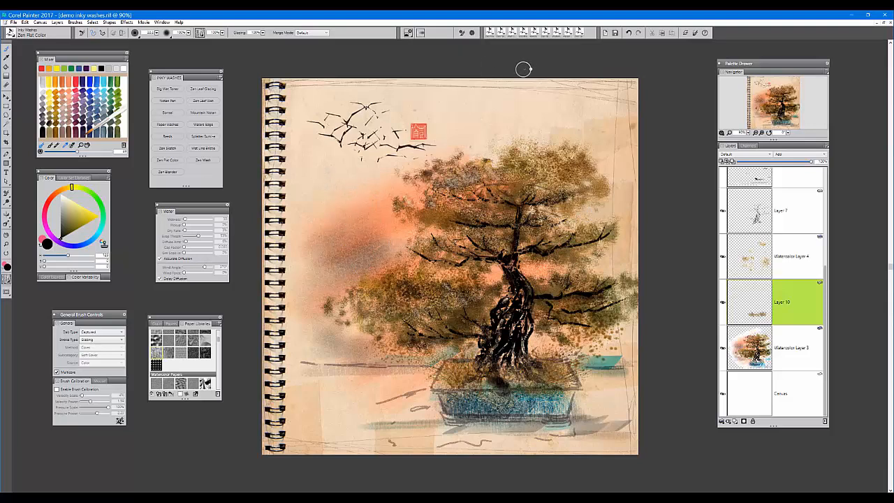
Step: Sample a light beige from the background beside the pot, and paint Zen Flat Color highlights along the bonsai's trunk, roots and branches
alt+click(606, 398)
mouse_move(515, 309)
mouse_down()
mouse_move(503, 305)
mouse_move(499, 323)
mouse_up()
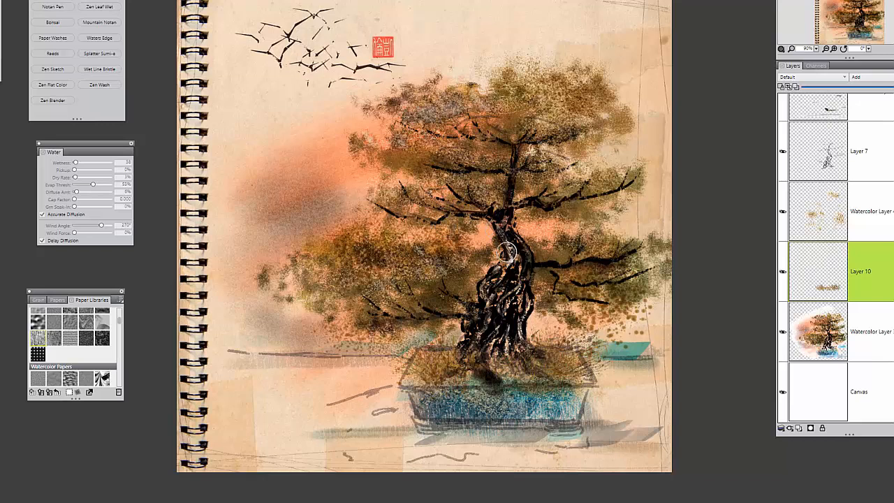
drag(508, 253, 501, 302)
mouse_move(506, 269)
mouse_down()
mouse_move(485, 280)
mouse_move(481, 312)
mouse_up()
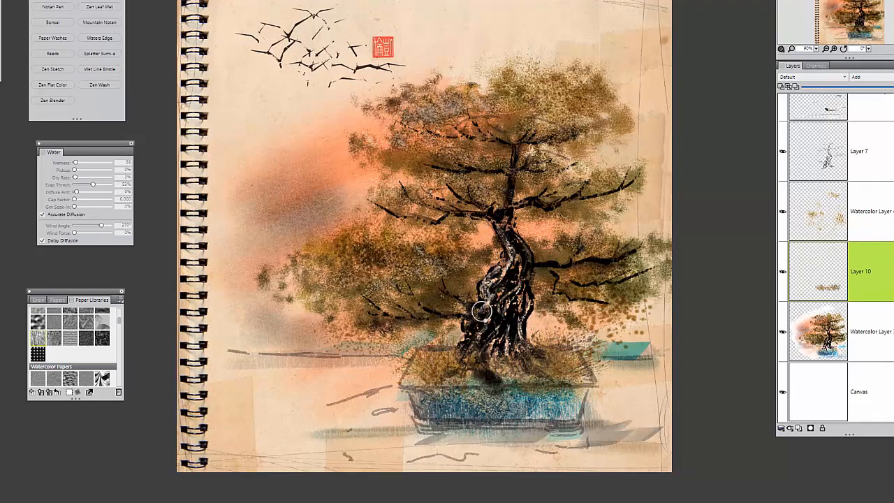
mouse_move(517, 274)
mouse_down()
mouse_move(484, 212)
mouse_move(453, 211)
mouse_up()
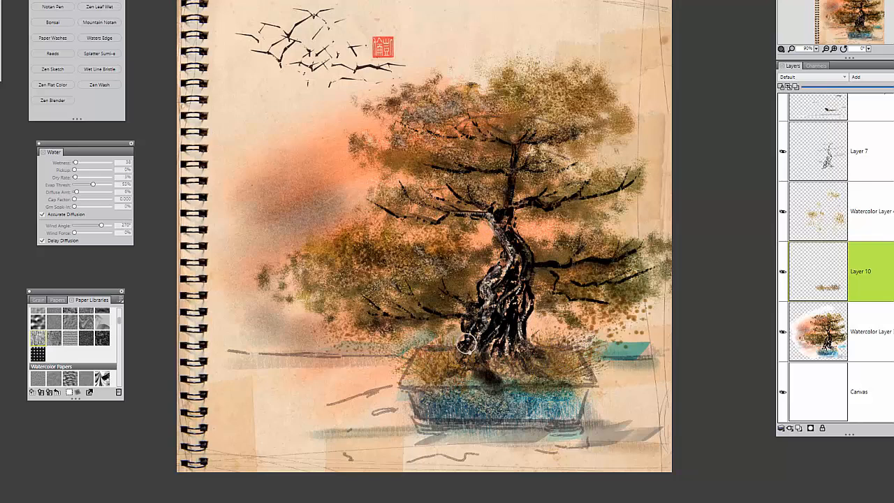
mouse_move(467, 344)
mouse_down()
mouse_move(513, 317)
mouse_move(495, 343)
mouse_move(517, 285)
mouse_move(491, 222)
mouse_move(514, 190)
mouse_move(507, 198)
mouse_move(511, 168)
mouse_up()
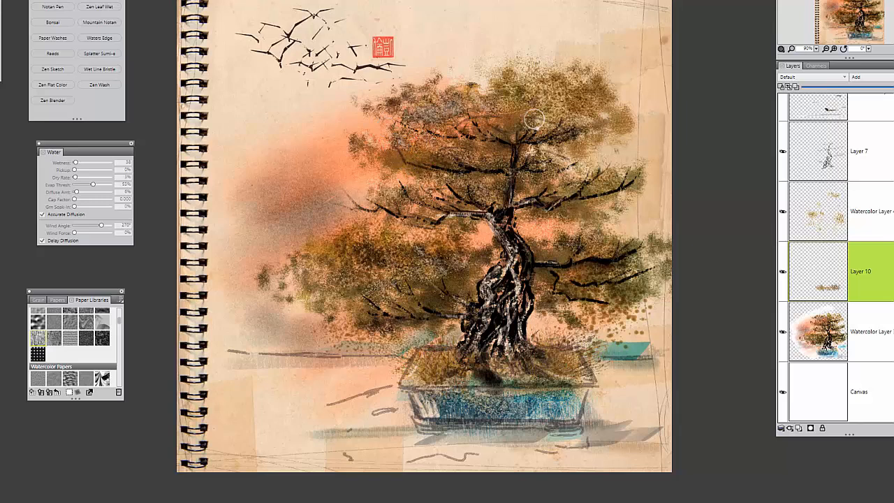
drag(607, 118, 627, 110)
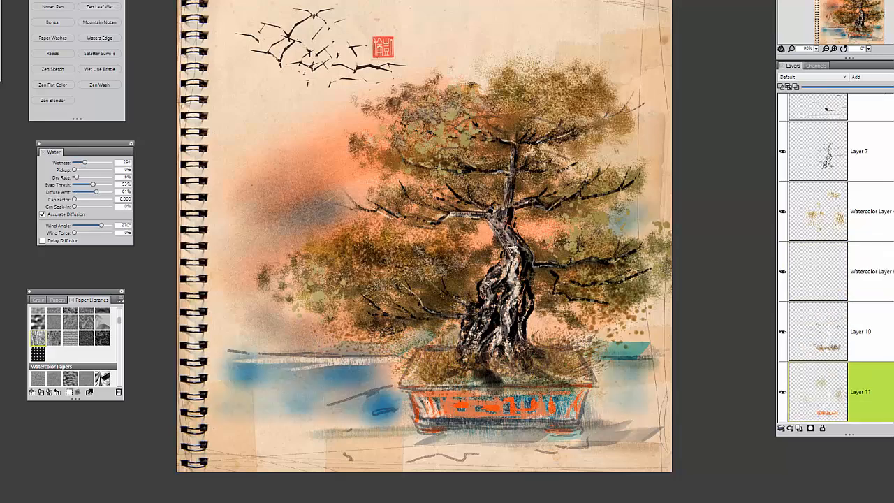
Step: Paint soft olive Zen Wash strokes over the blue areas on both sides of the pot, on the watercolor layer above the canvas
click(101, 84)
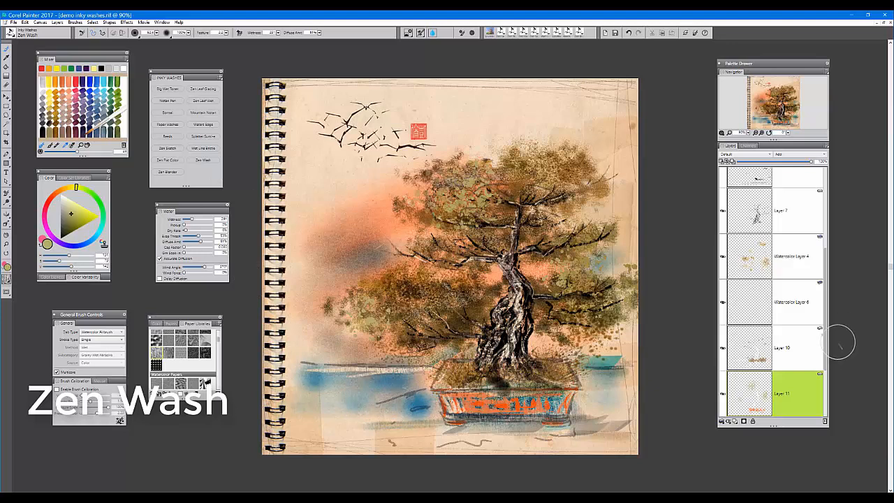
scroll(819, 411, down, 2)
click(799, 363)
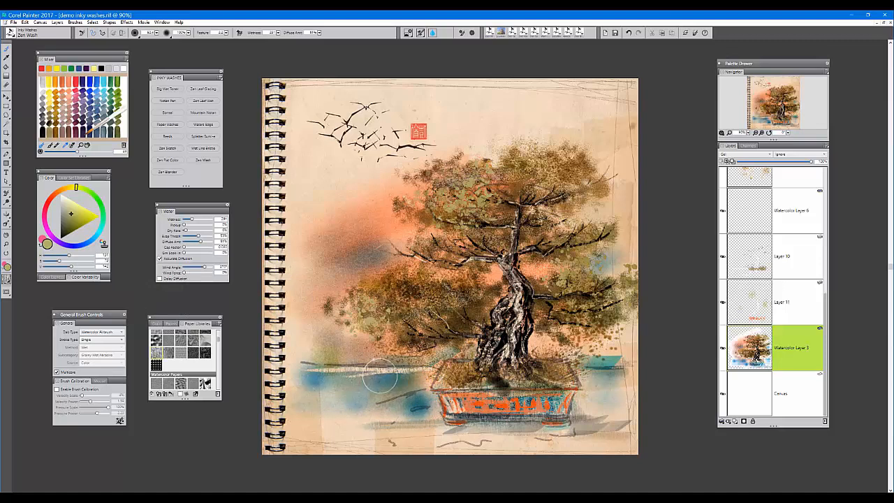
mouse_move(380, 376)
mouse_down()
mouse_move(394, 412)
mouse_move(423, 408)
mouse_move(335, 419)
mouse_up()
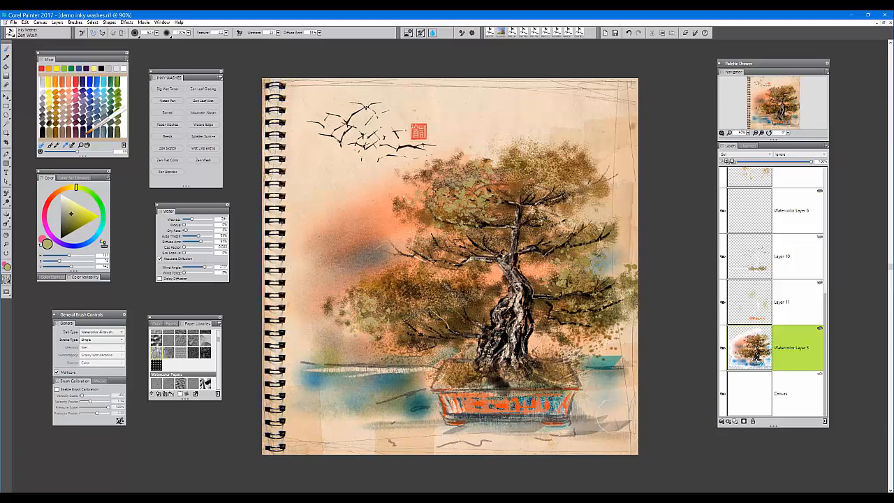
mouse_move(615, 413)
mouse_down()
mouse_move(629, 412)
mouse_move(605, 396)
mouse_move(596, 422)
mouse_up()
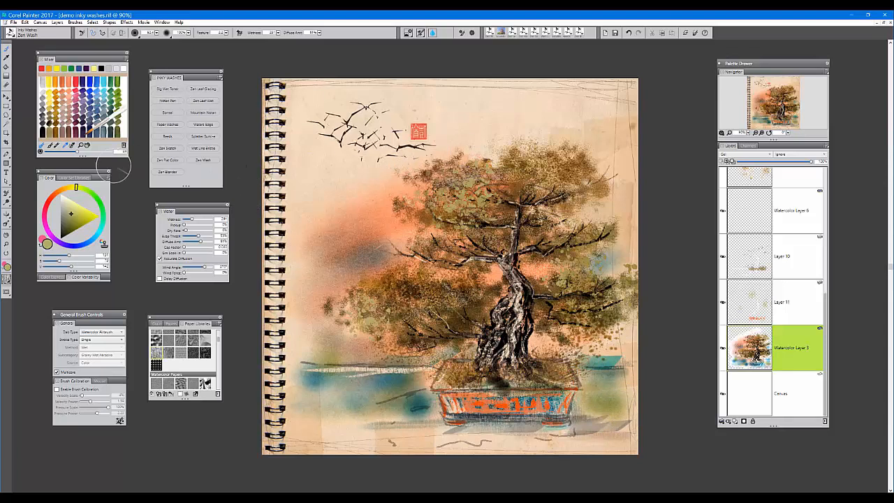
Step: Change the color to a muted pink, and paint Zen Wash strokes over the sky left of the bonsai and beside its upper-right foliage
click(44, 217)
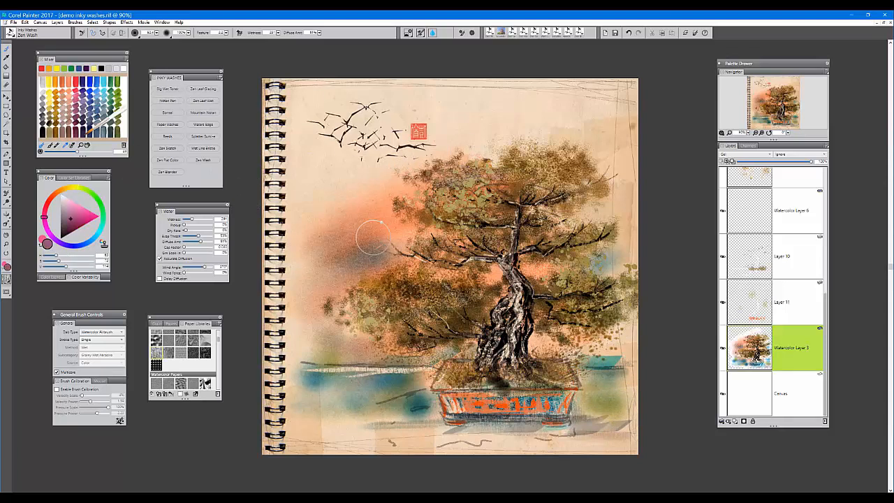
mouse_move(368, 224)
mouse_down()
mouse_move(321, 249)
mouse_move(372, 218)
mouse_move(318, 226)
mouse_move(358, 194)
mouse_up()
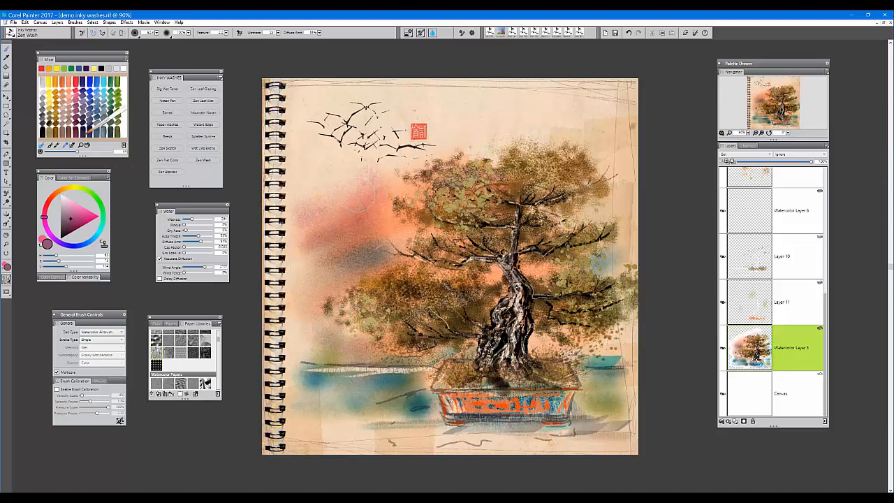
mouse_move(344, 233)
mouse_down()
mouse_move(392, 230)
mouse_move(357, 247)
mouse_up()
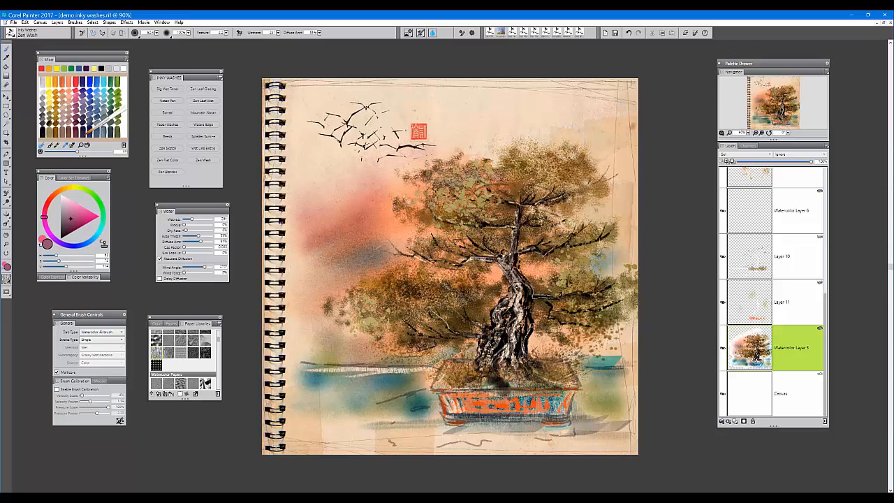
mouse_move(639, 137)
mouse_down()
mouse_move(586, 165)
mouse_move(612, 156)
mouse_move(608, 168)
mouse_move(626, 181)
mouse_move(665, 173)
mouse_up()
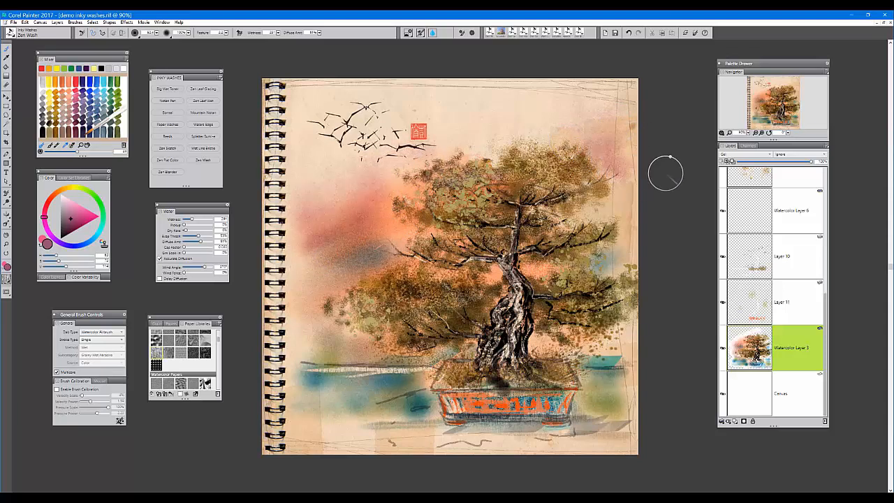